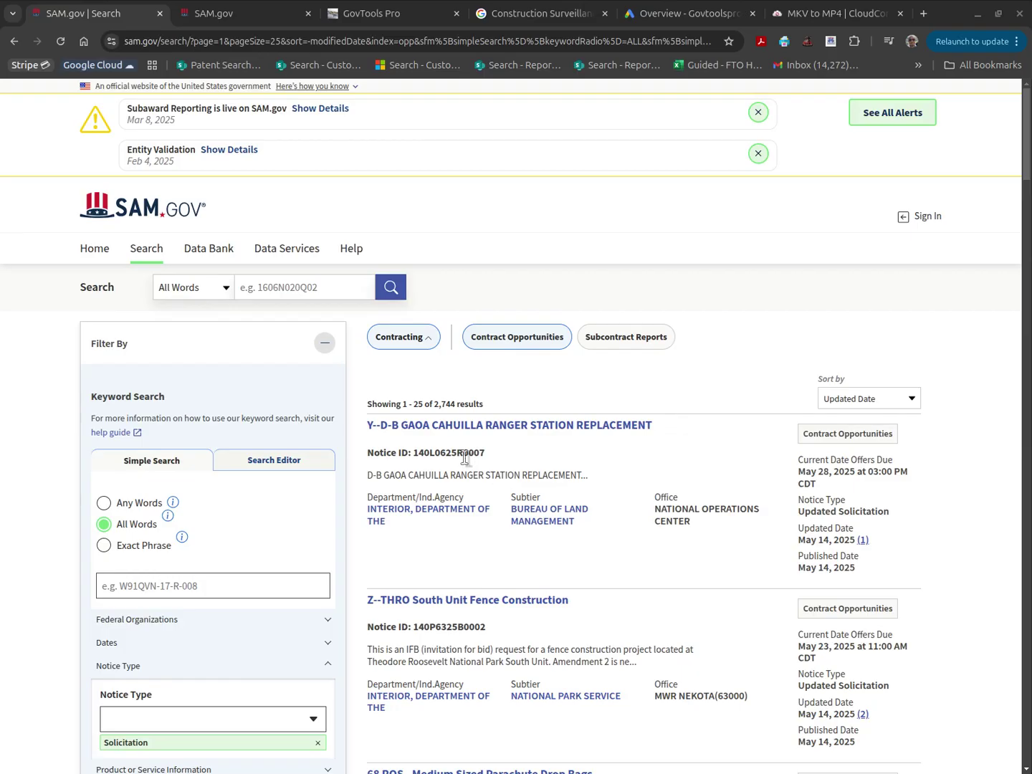
Open the FEMA Hermit's Peak/Calf Canyon Claims Review opportunity on SAM.gov and view its Classification and Description
left_click(229, 13)
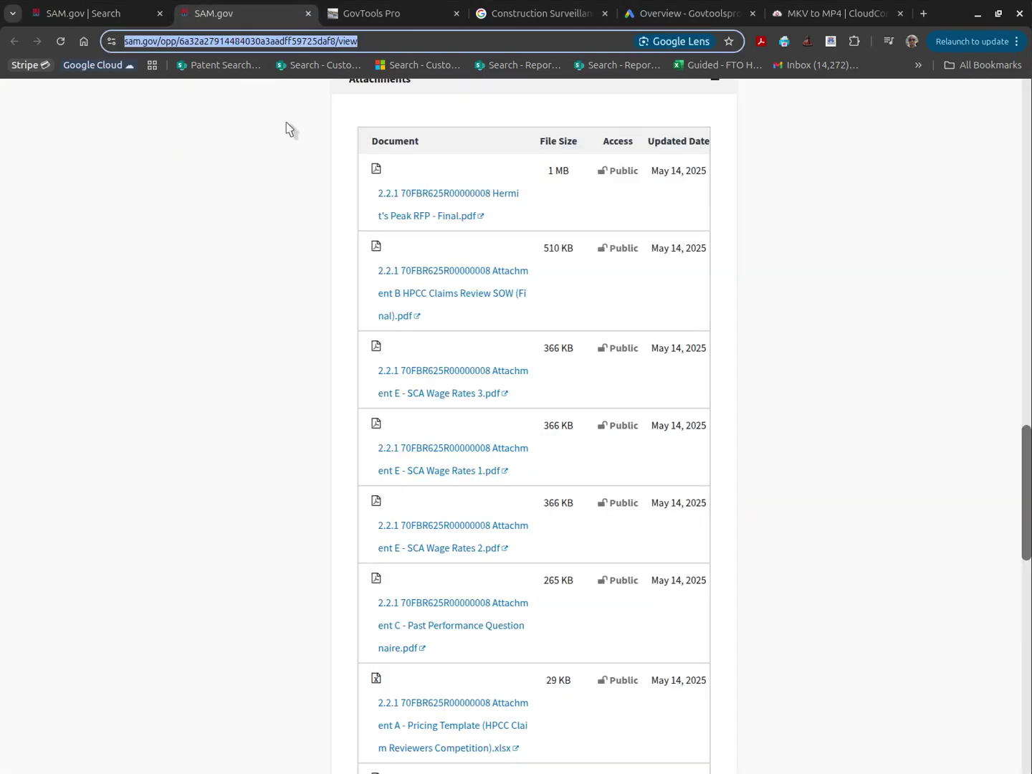
scroll(728, 488, "up", 8)
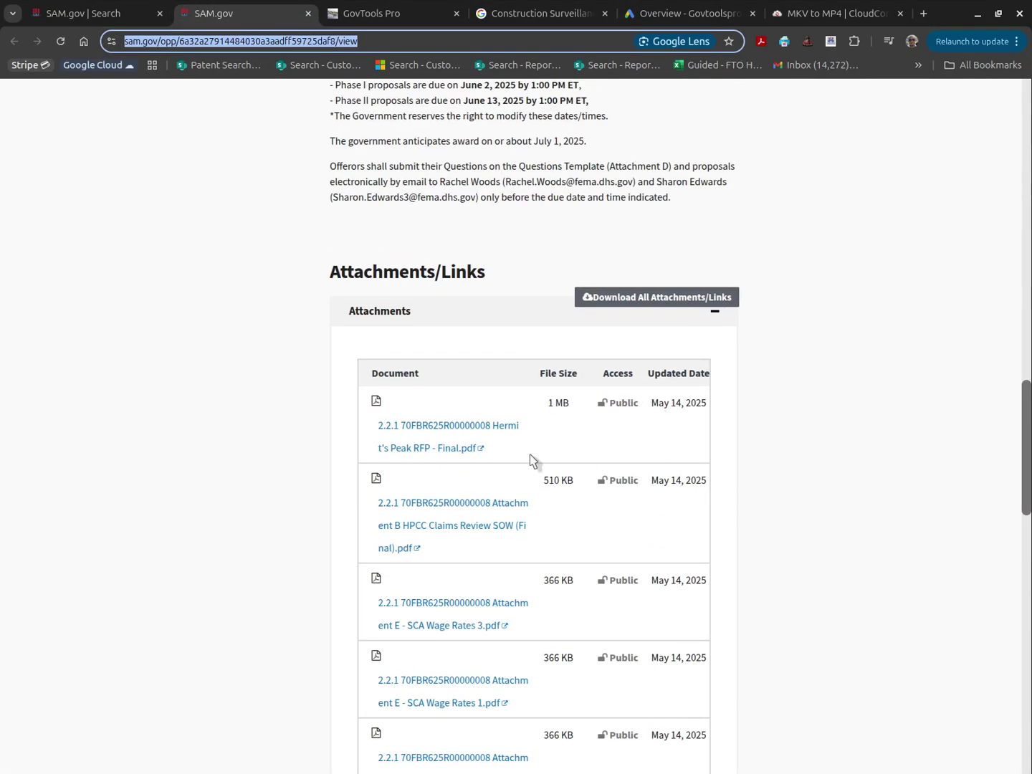
scroll(722, 453, "up", 4)
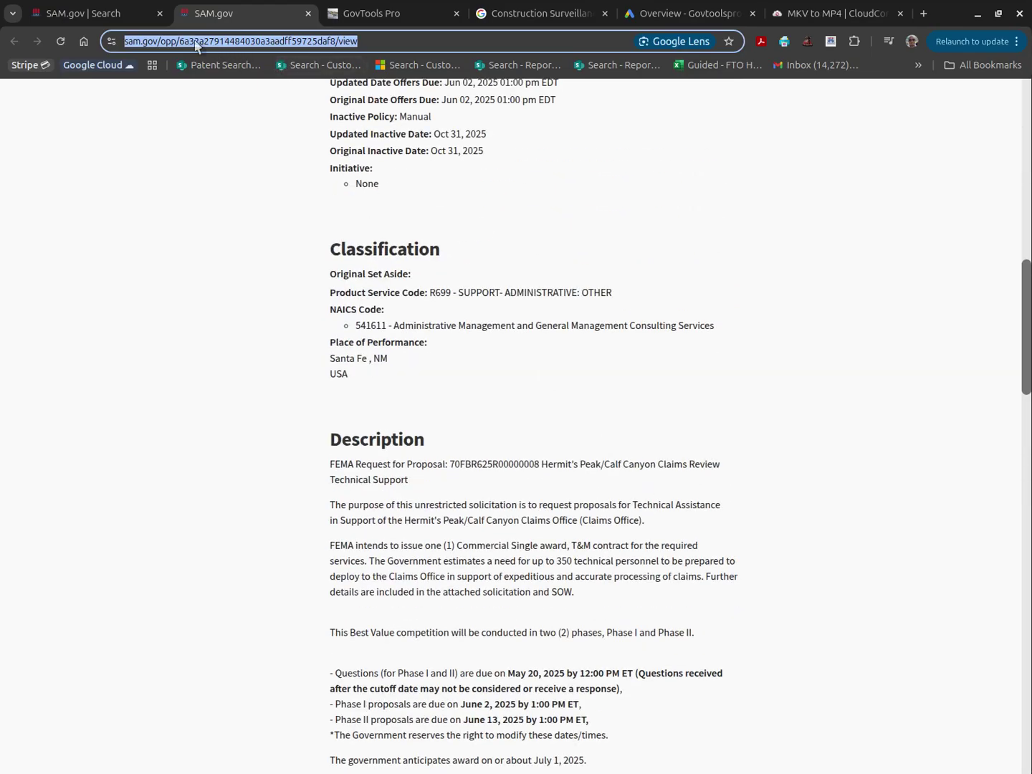
Switch to GovTools Pro and review the FEMA solicitation card: agency, Santa Fe location, Jun 02 response date
left_click(388, 14)
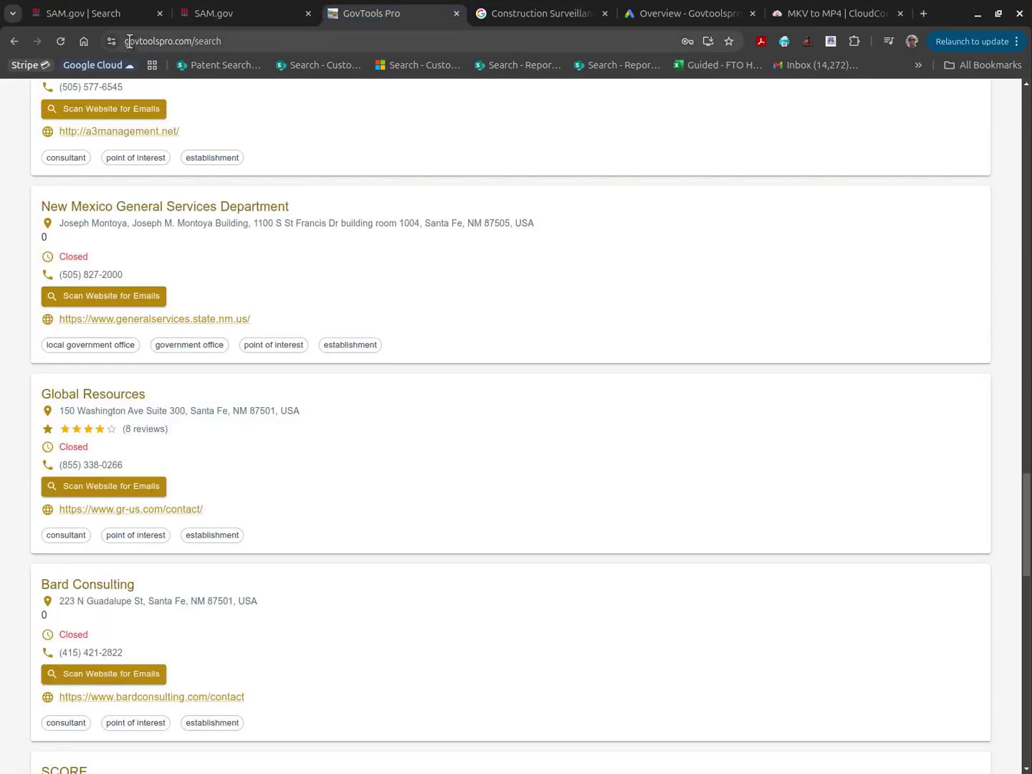
scroll(433, 246, "up", 20)
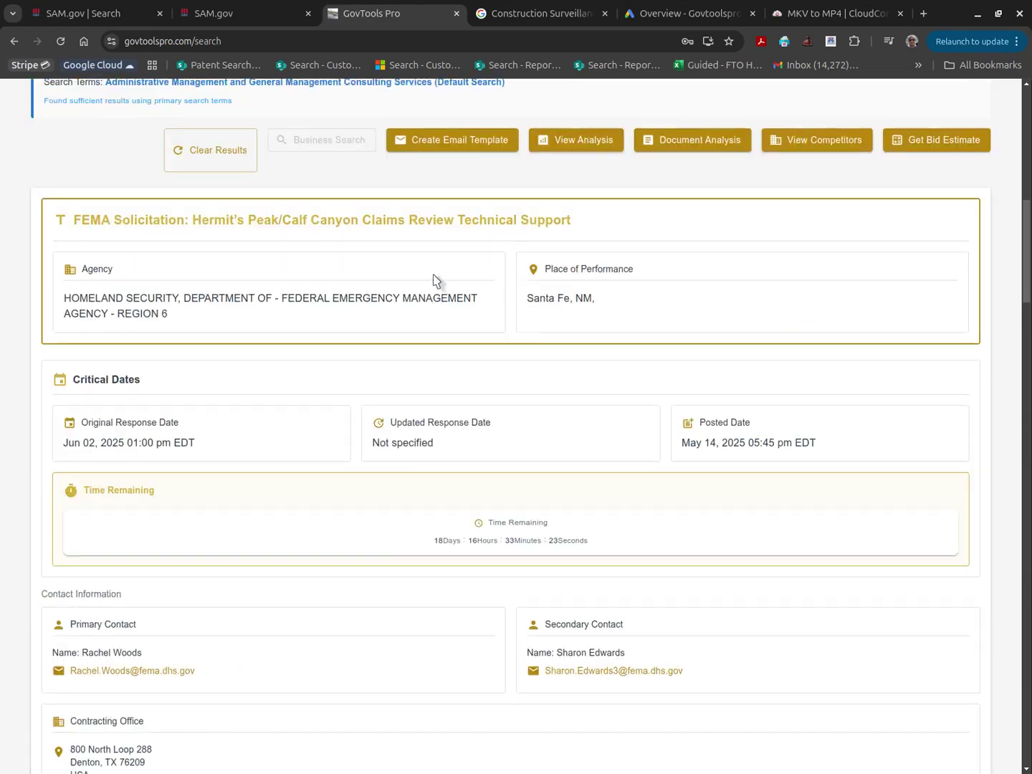
scroll(433, 294, "down", 8)
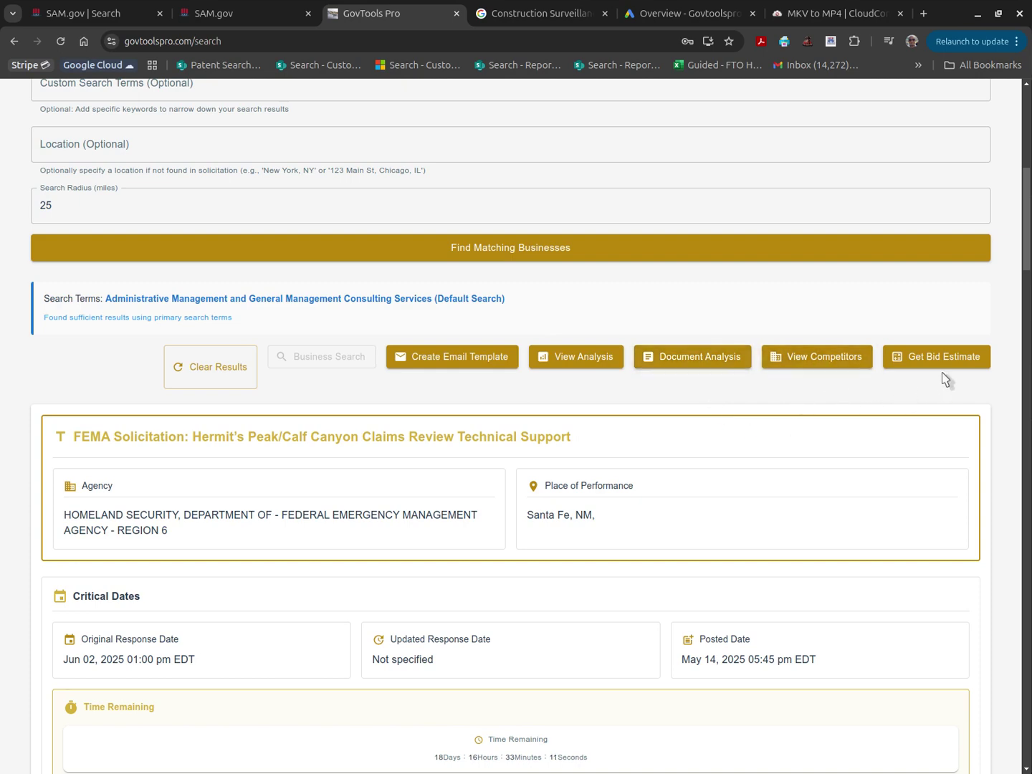
scroll(371, 380, "down", 3)
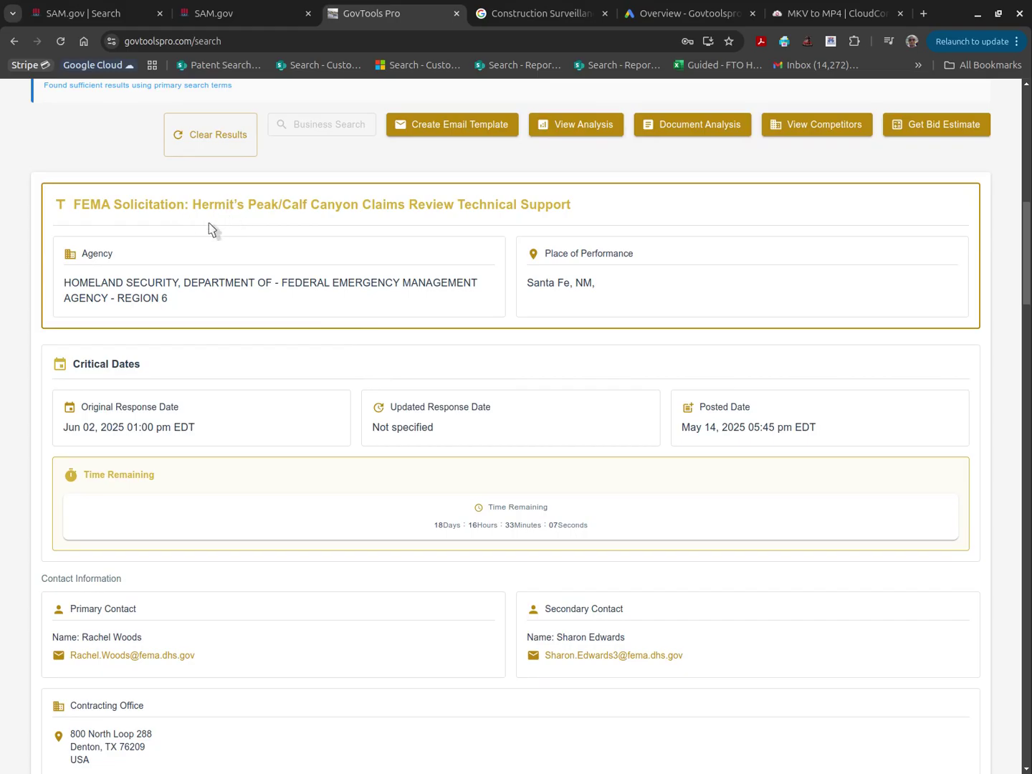
scroll(272, 337, "up", 5)
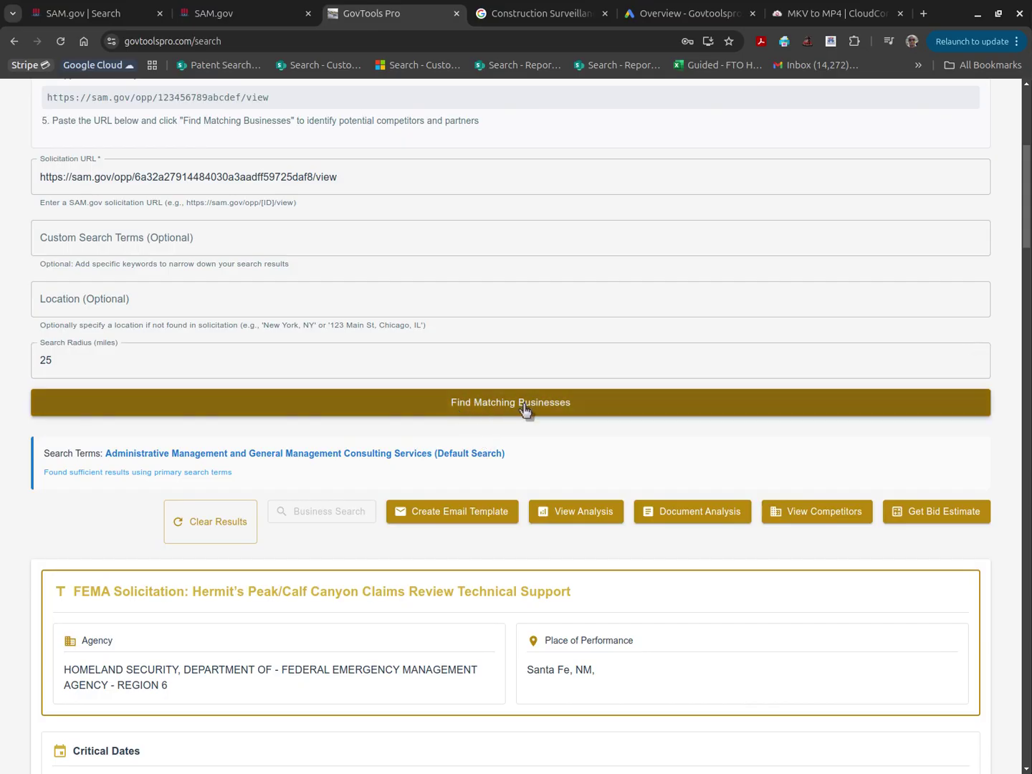
scroll(365, 421, "down", 3)
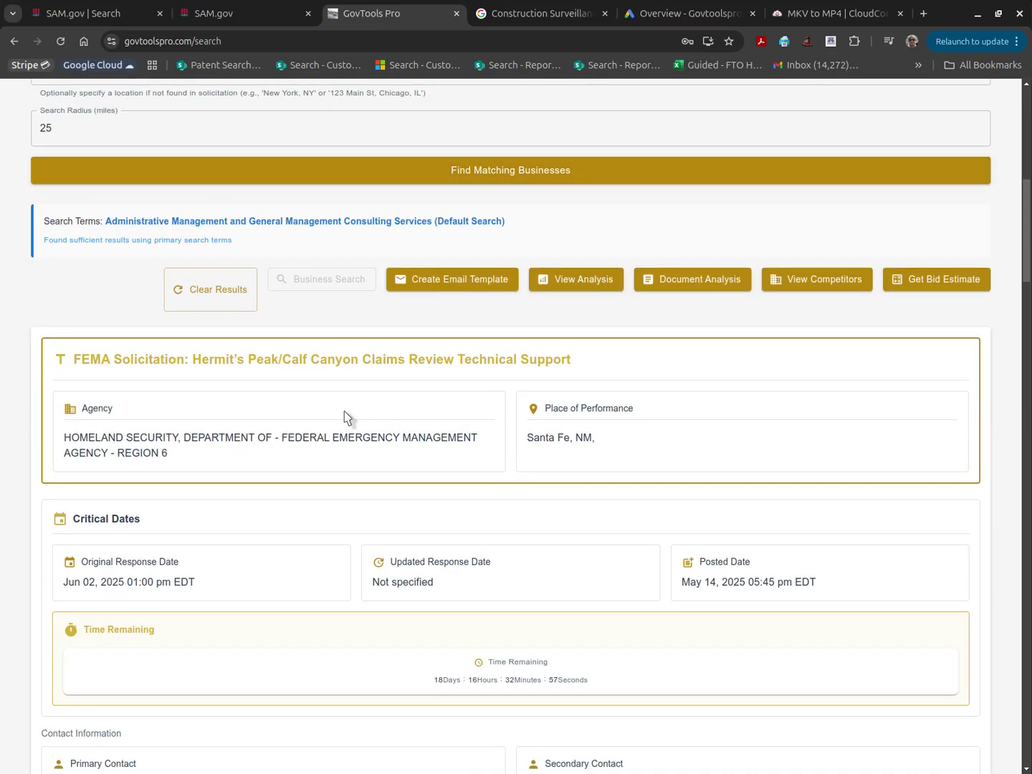
Scroll past the AI-generated search terms, summary and pre-calculation status to the 20 matching Santa Fe businesses
scroll(344, 417, "down", 1)
scroll(256, 483, "down", 3)
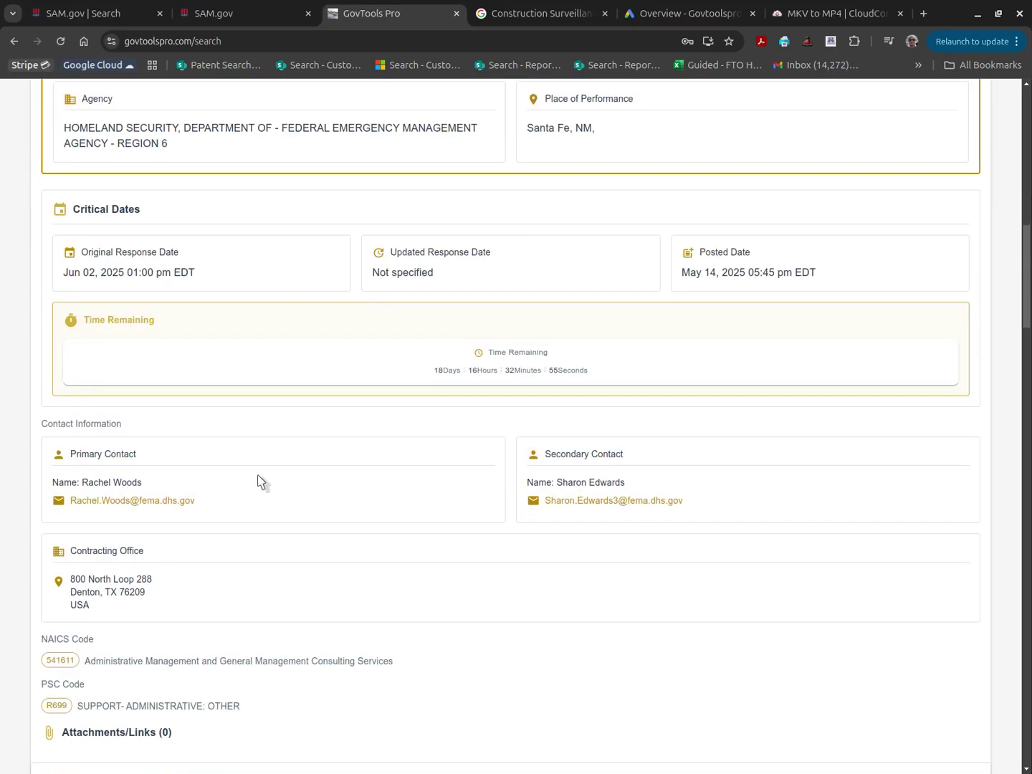
scroll(244, 448, "up", 3)
scroll(251, 380, "down", 3)
scroll(422, 402, "down", 4)
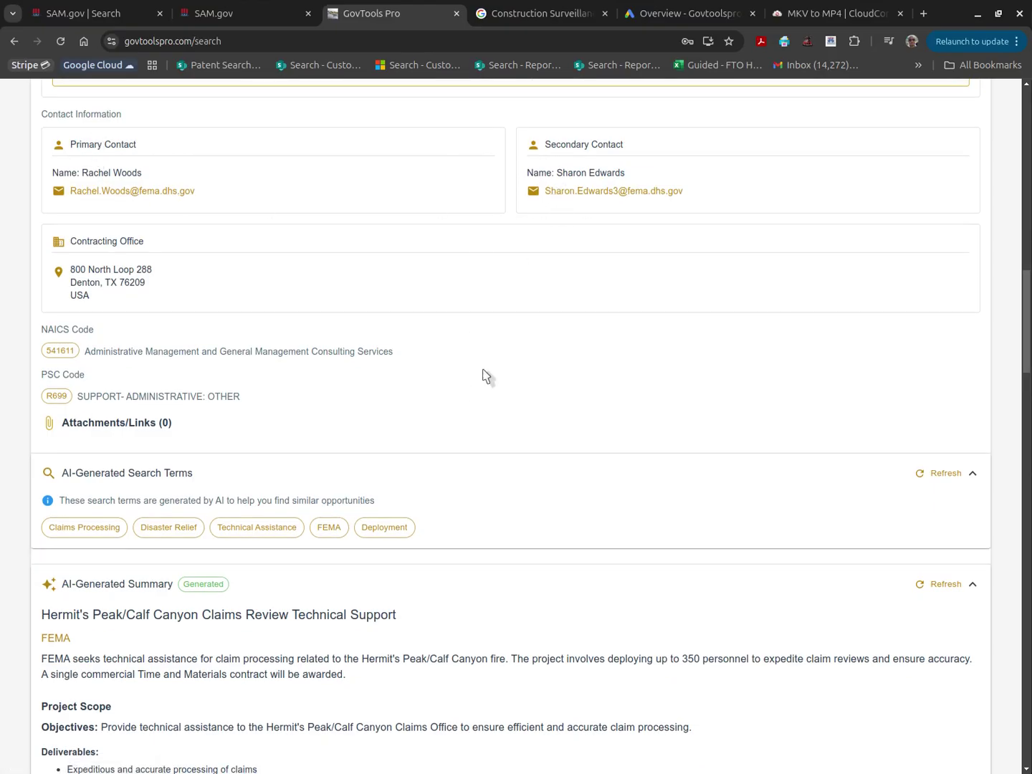
scroll(482, 388, "down", 3)
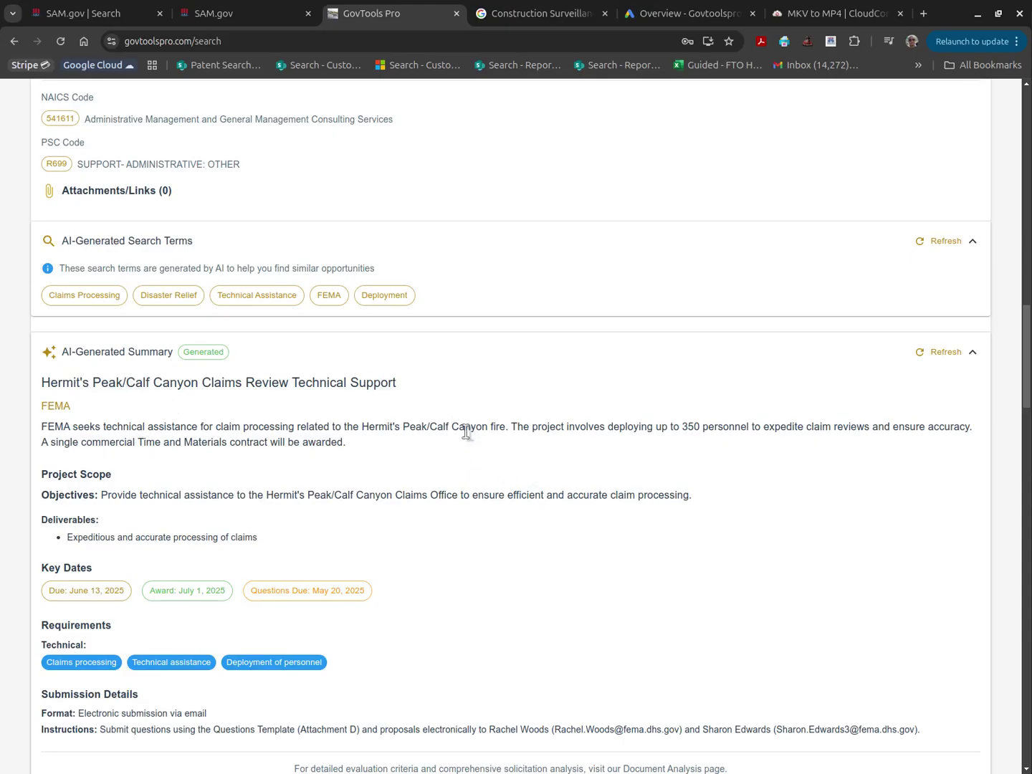
scroll(463, 433, "down", 2)
scroll(435, 430, "down", 4)
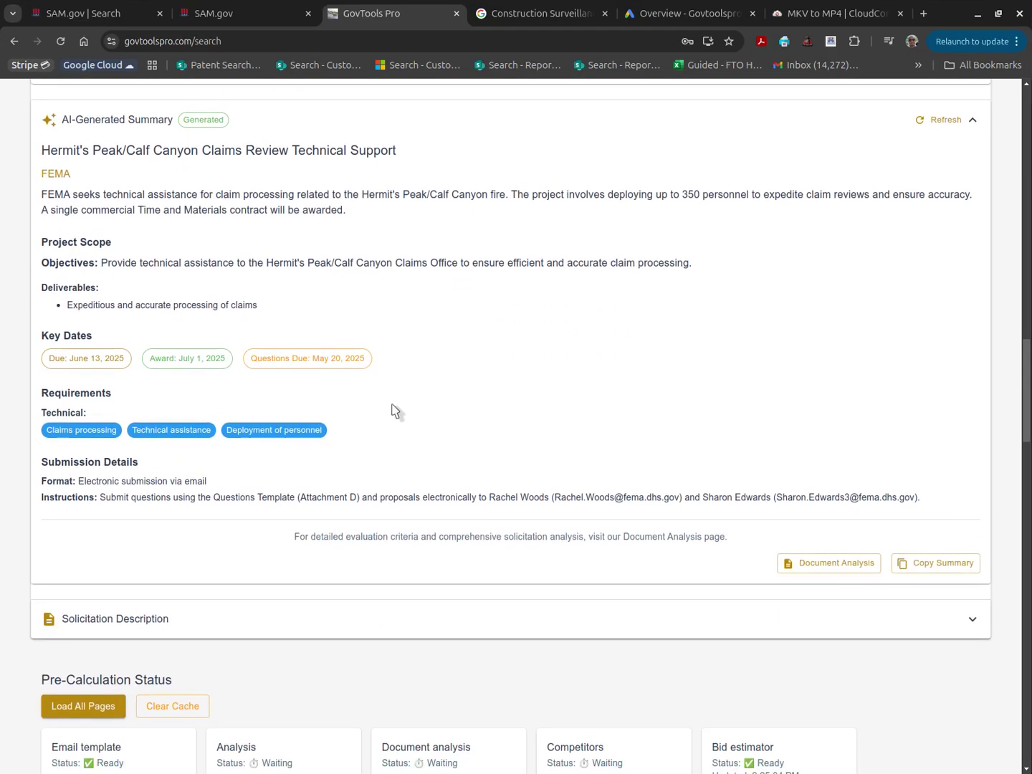
scroll(371, 465, "down", 6)
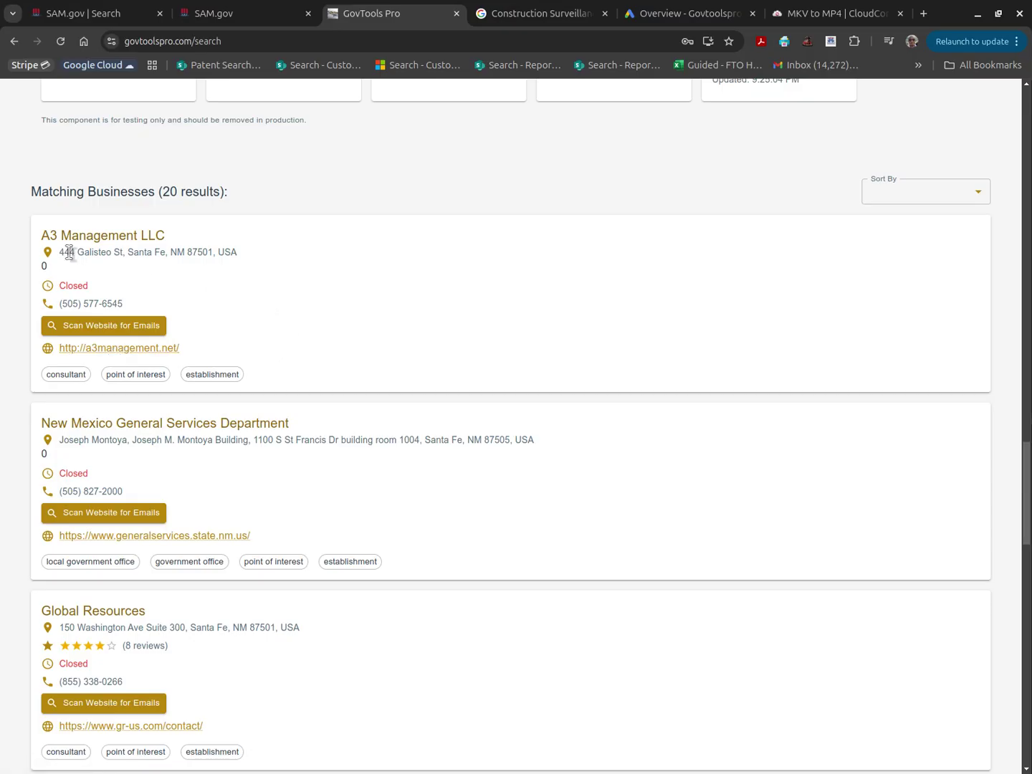
Scan the websites of A3 Management, NM General Services, Global Resources, Bard Consulting, SCORE and BCI Consulting for emails
left_click(134, 329)
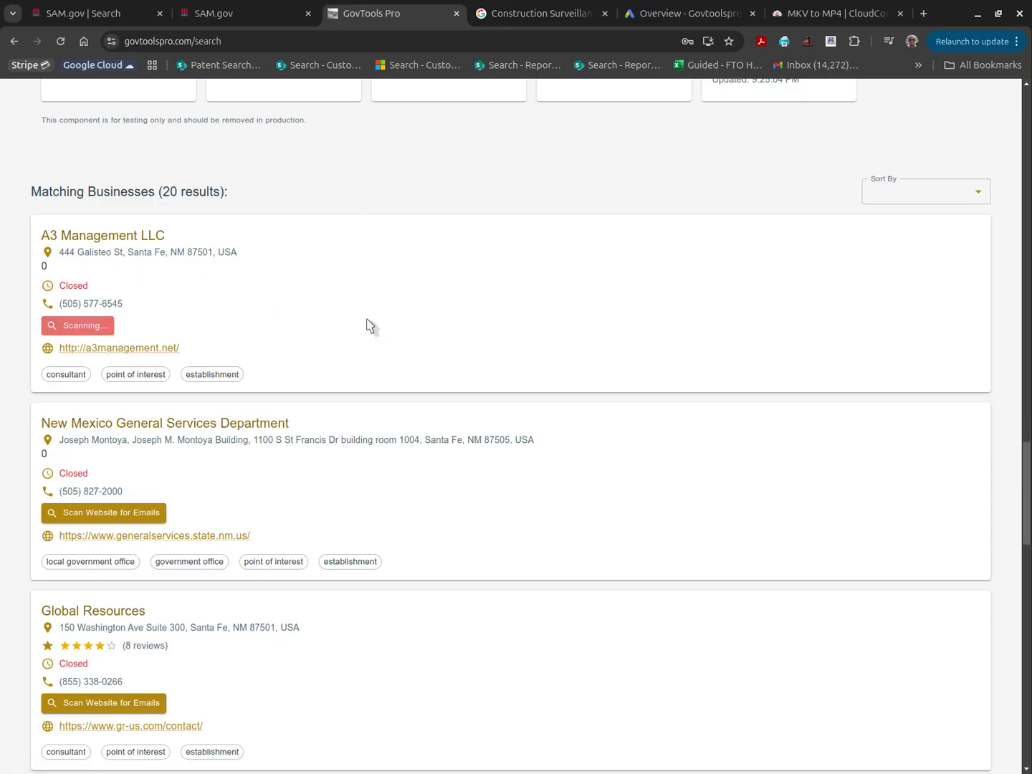
left_click(101, 523)
scroll(352, 437, "down", 3)
left_click(151, 475)
scroll(325, 444, "down", 3)
left_click(141, 427)
scroll(300, 444, "down", 2)
left_click(147, 463)
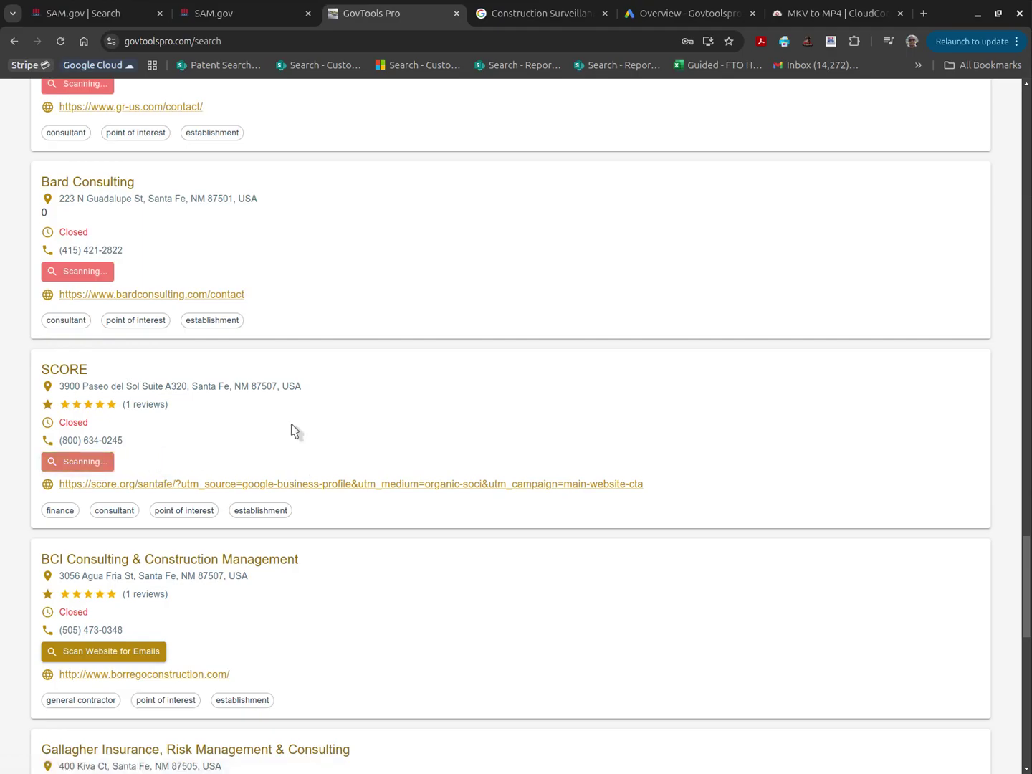
scroll(388, 407, "down", 3)
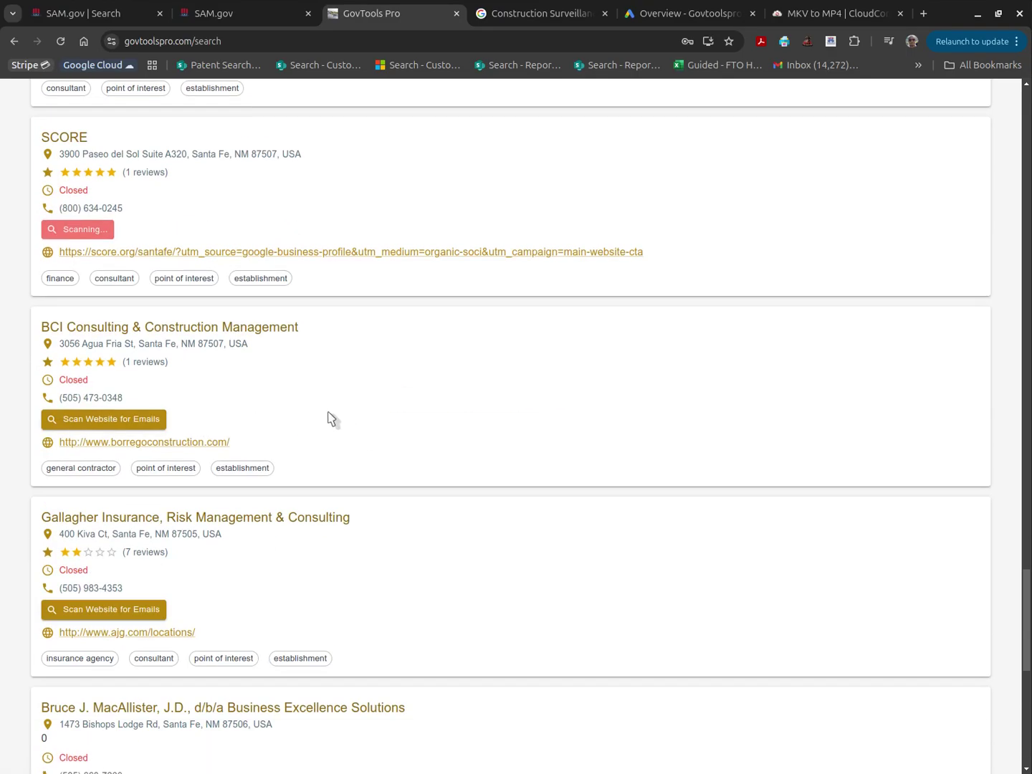
left_click(142, 423)
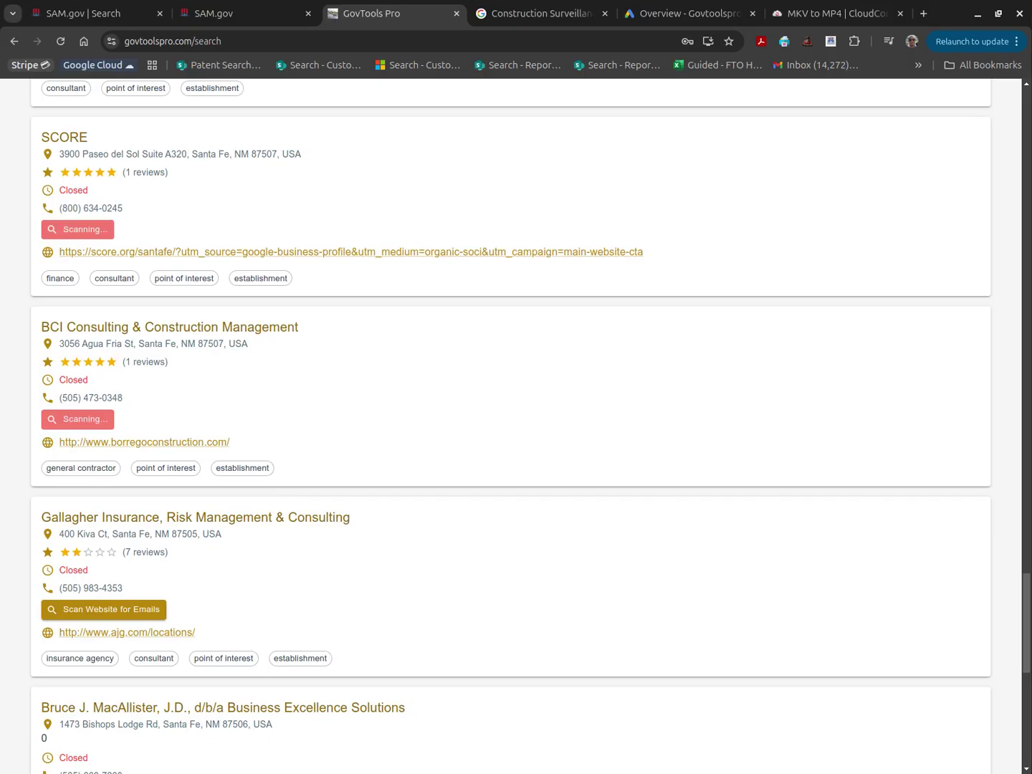
Tick A3 Management's first email and both of Bard Consulting's matching email addresses
scroll(511, 426, "up", 8)
scroll(372, 506, "up", 6)
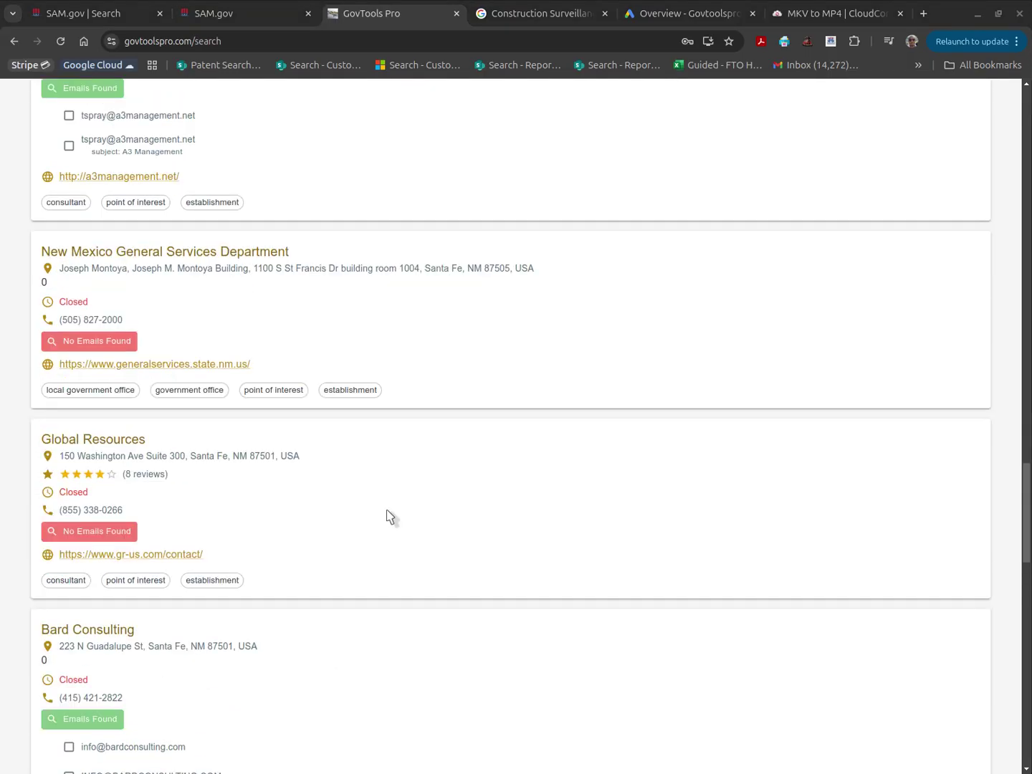
scroll(385, 518, "up", 2)
scroll(387, 519, "down", 1)
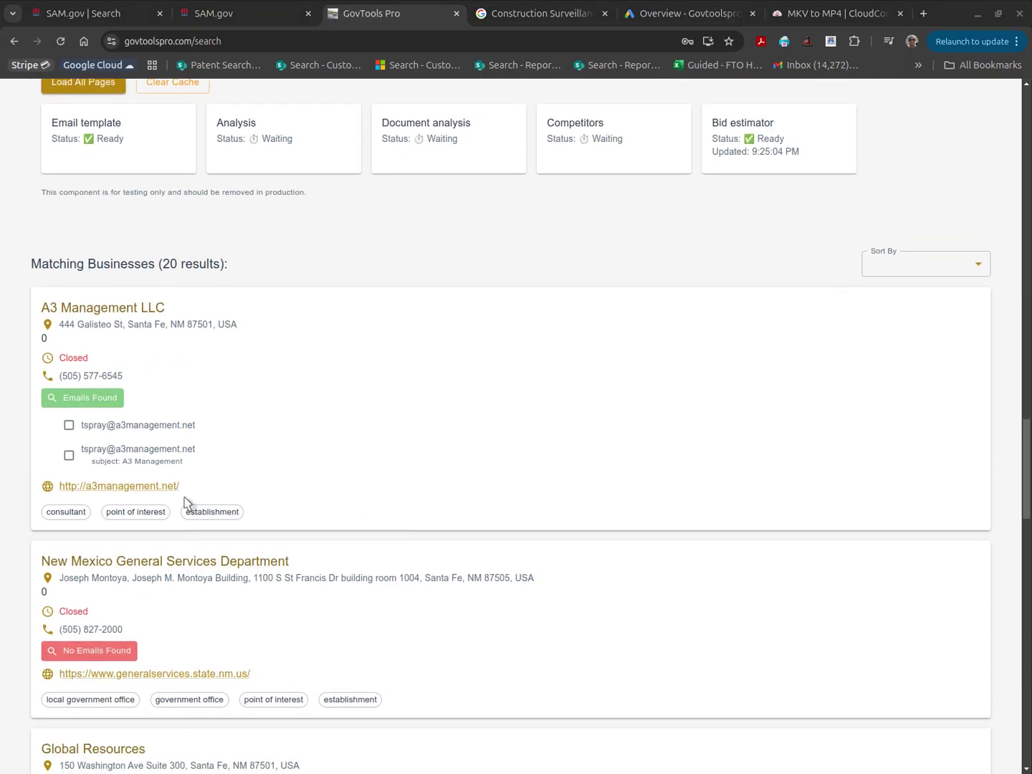
left_click(70, 429)
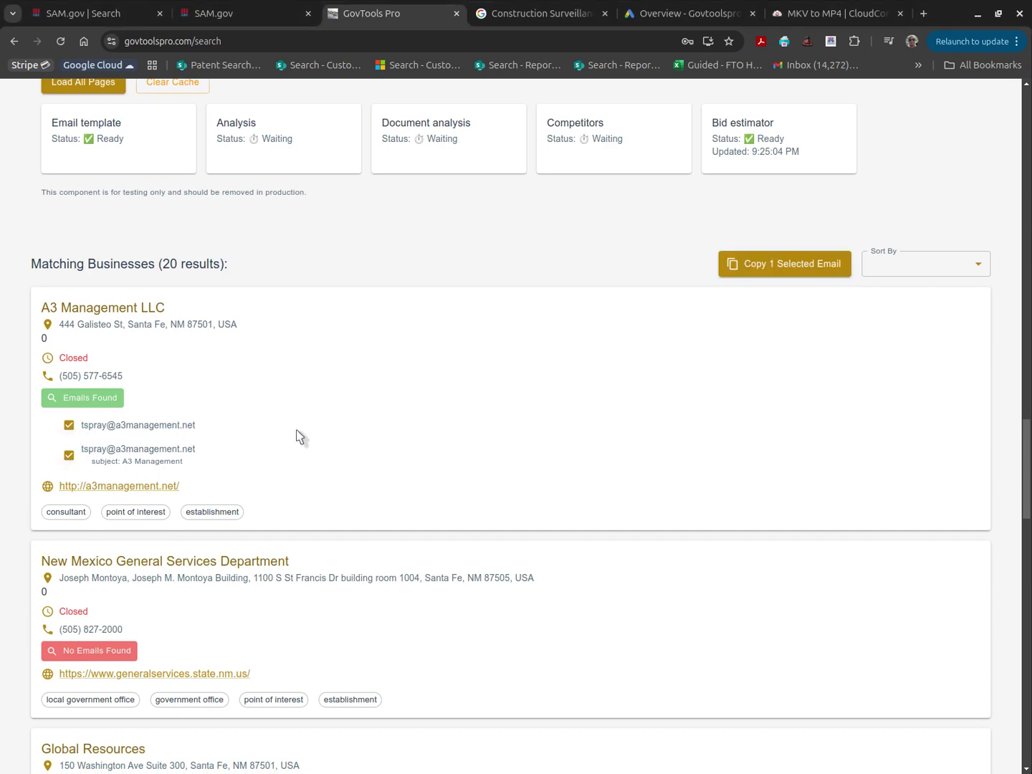
scroll(301, 432, "down", 8)
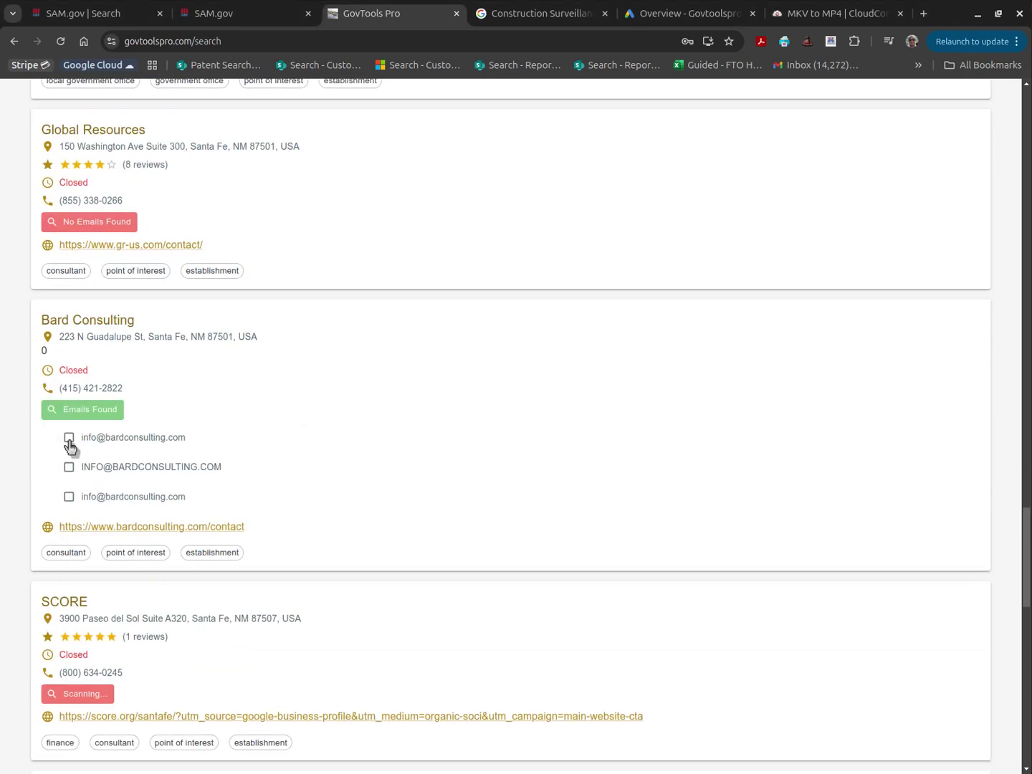
left_click(68, 438)
left_click(69, 496)
Copy the 2 selected subcontractor emails to the clipboard
scroll(258, 468, "down", 4)
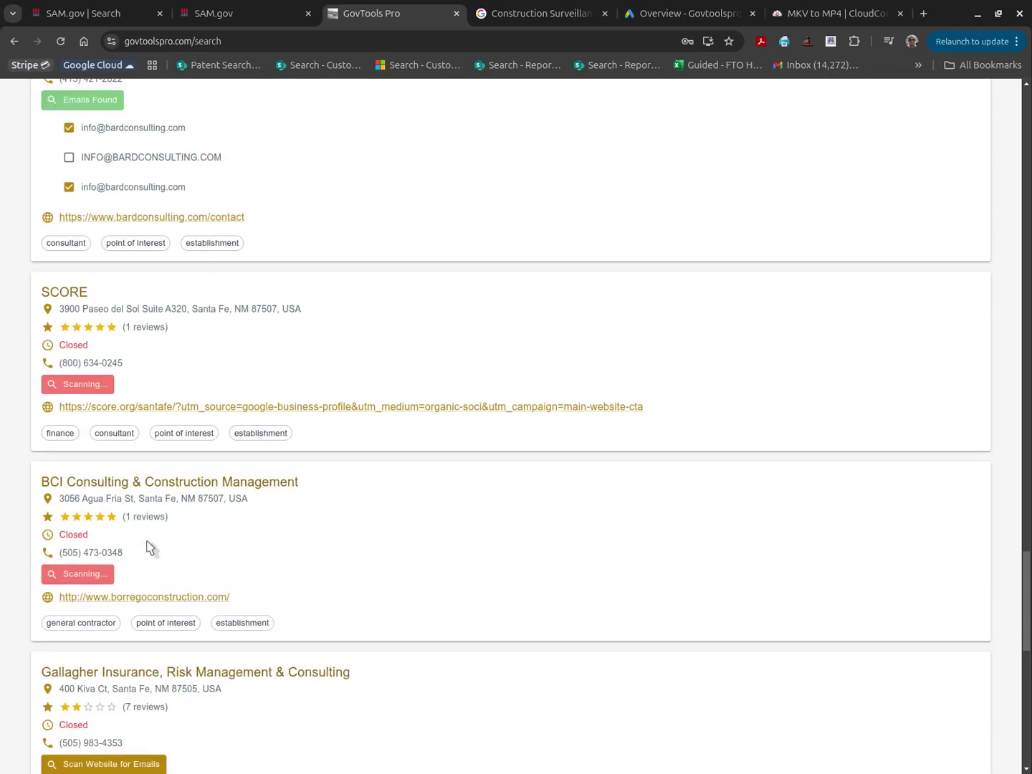
scroll(147, 551, "down", 3)
scroll(924, 490, "up", 13)
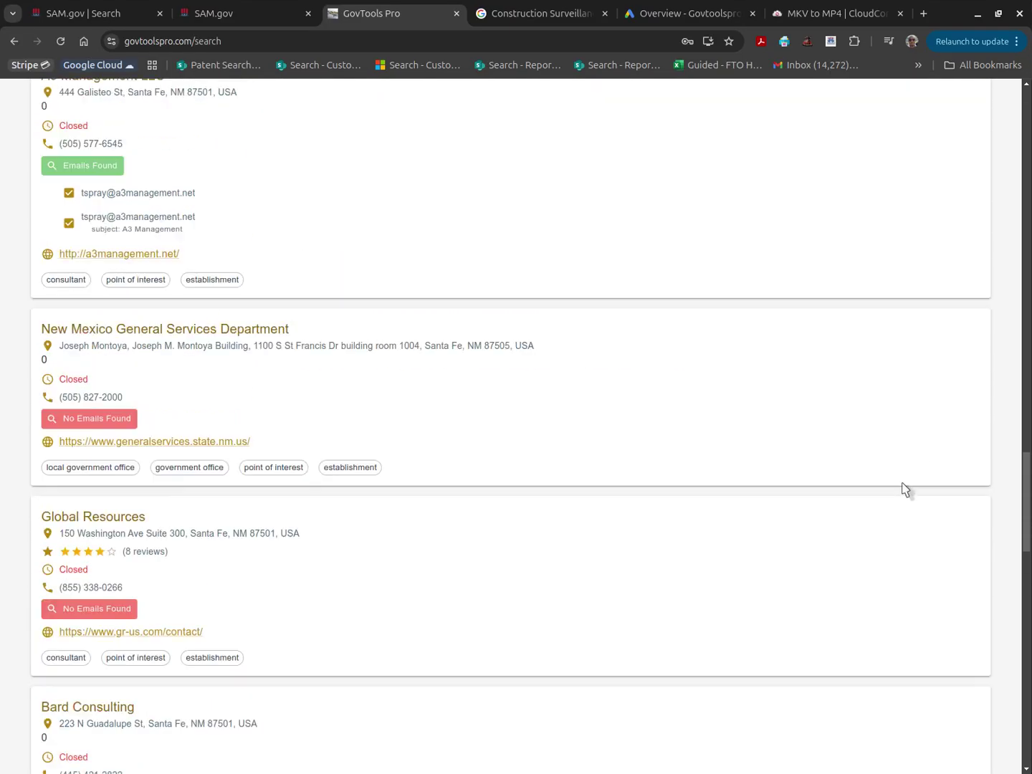
scroll(900, 493, "up", 5)
left_click(780, 427)
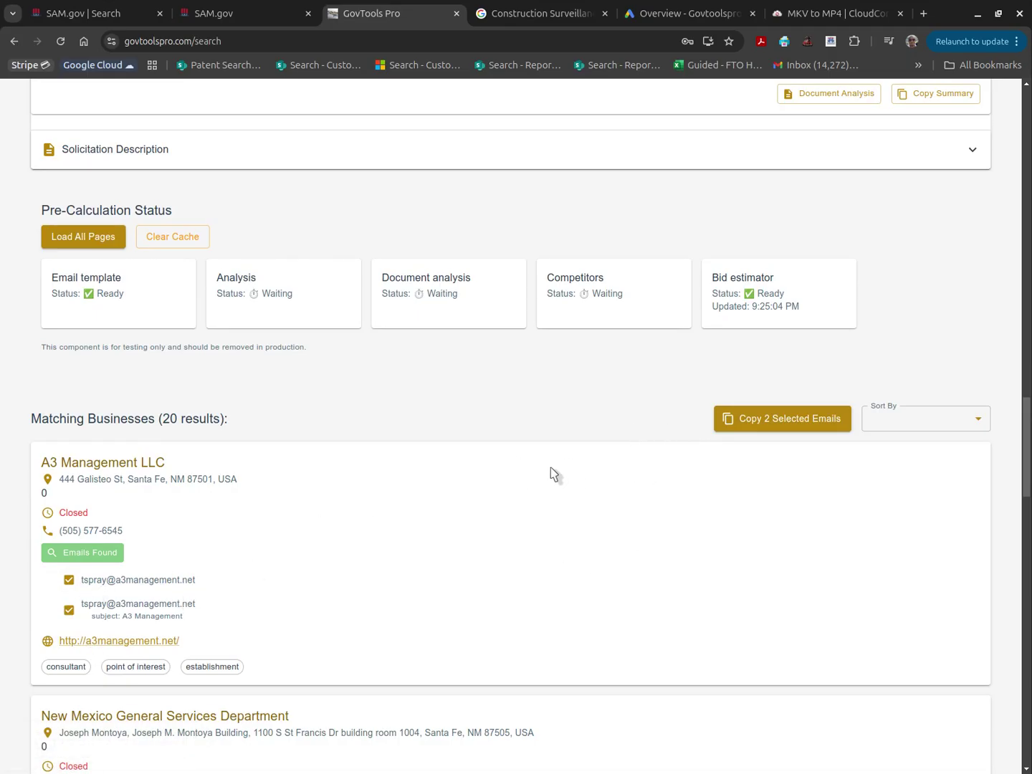
scroll(444, 422, "up", 15)
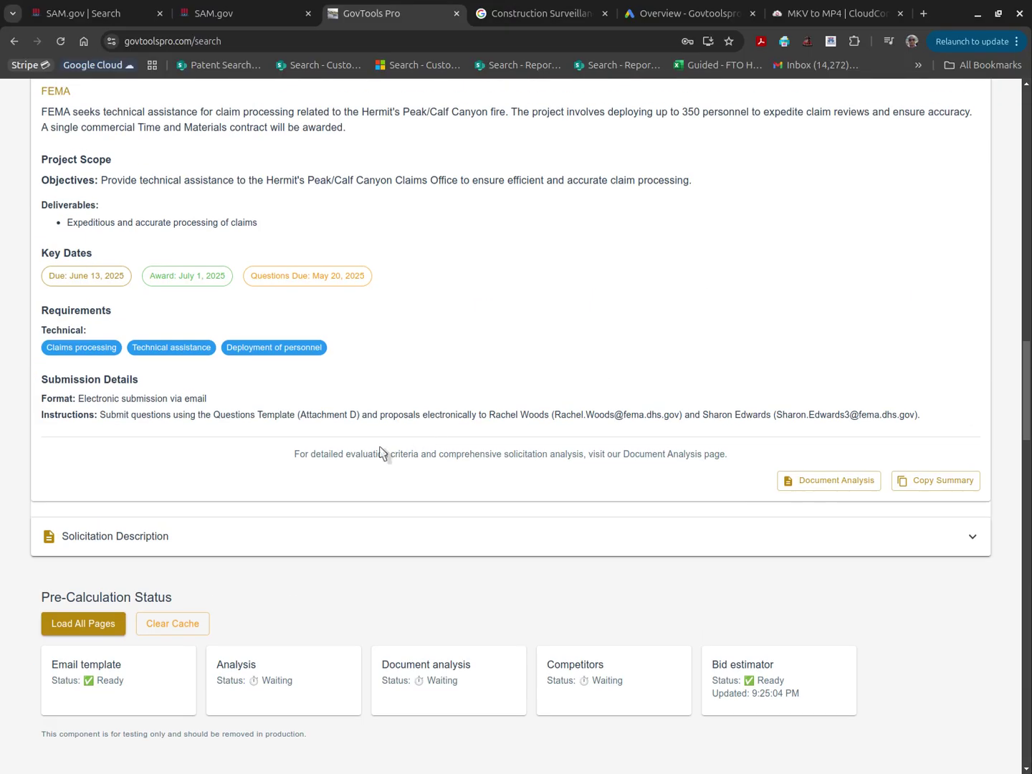
scroll(369, 451, "up", 5)
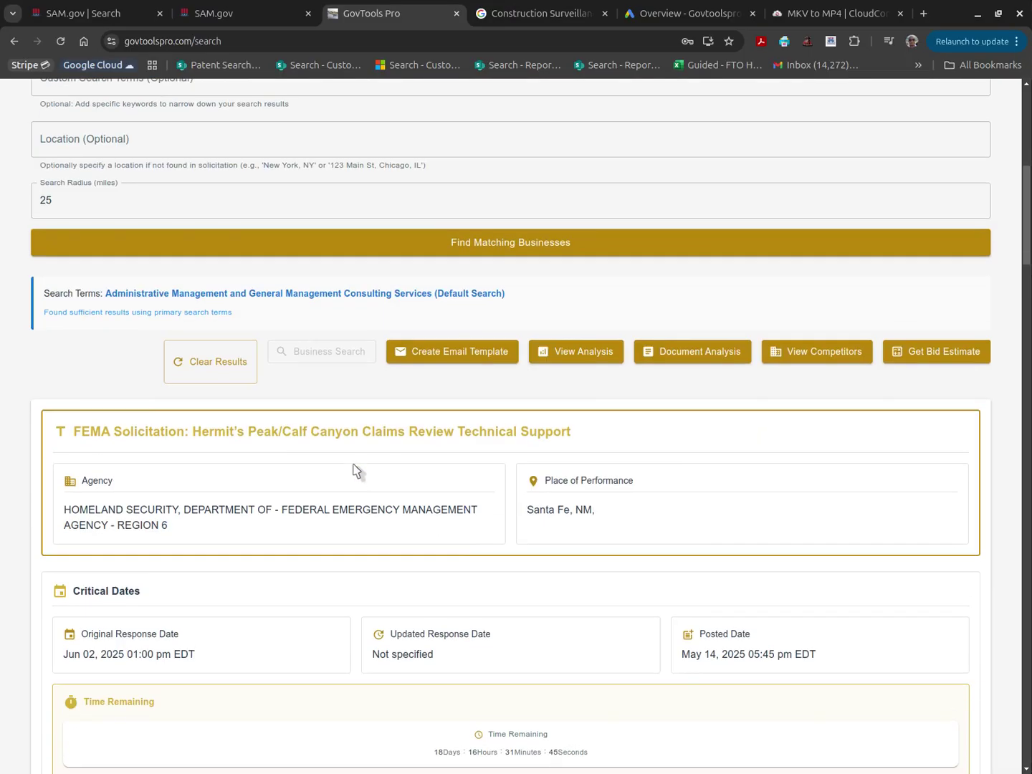
Start an email template for the FEMA solicitation and autofill the sender's contact fields from saved details
left_click(448, 360)
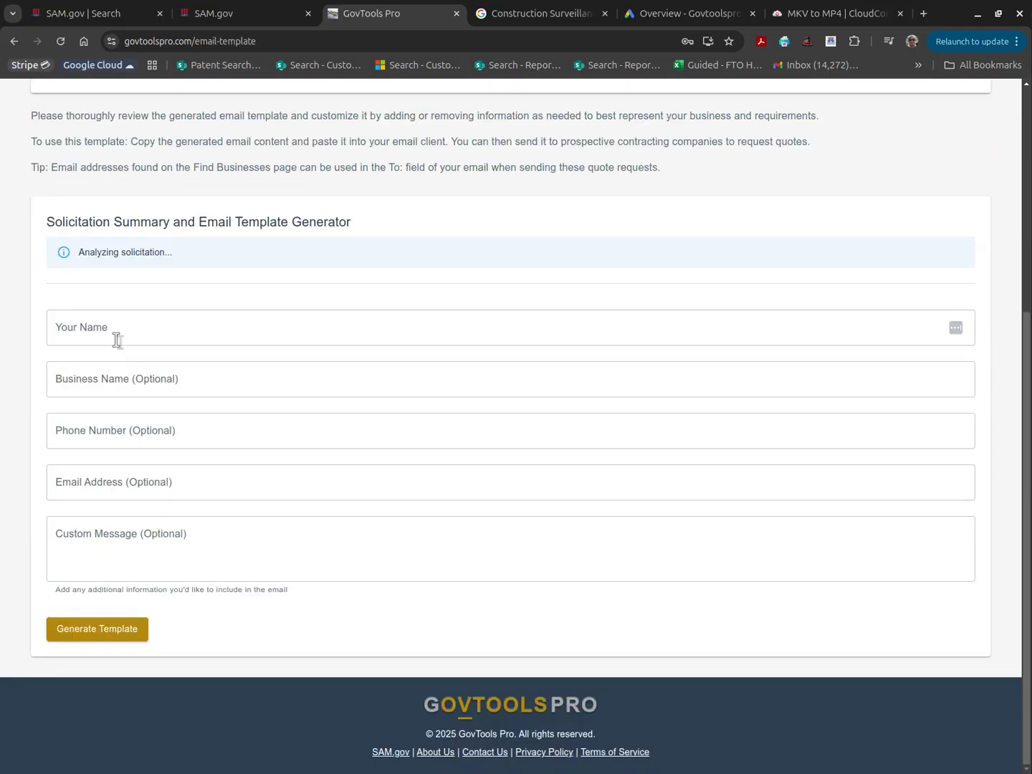
left_click(114, 335)
left_click(214, 384)
Generate the quote-request email template from the solicitation
scroll(498, 422, "up", 2)
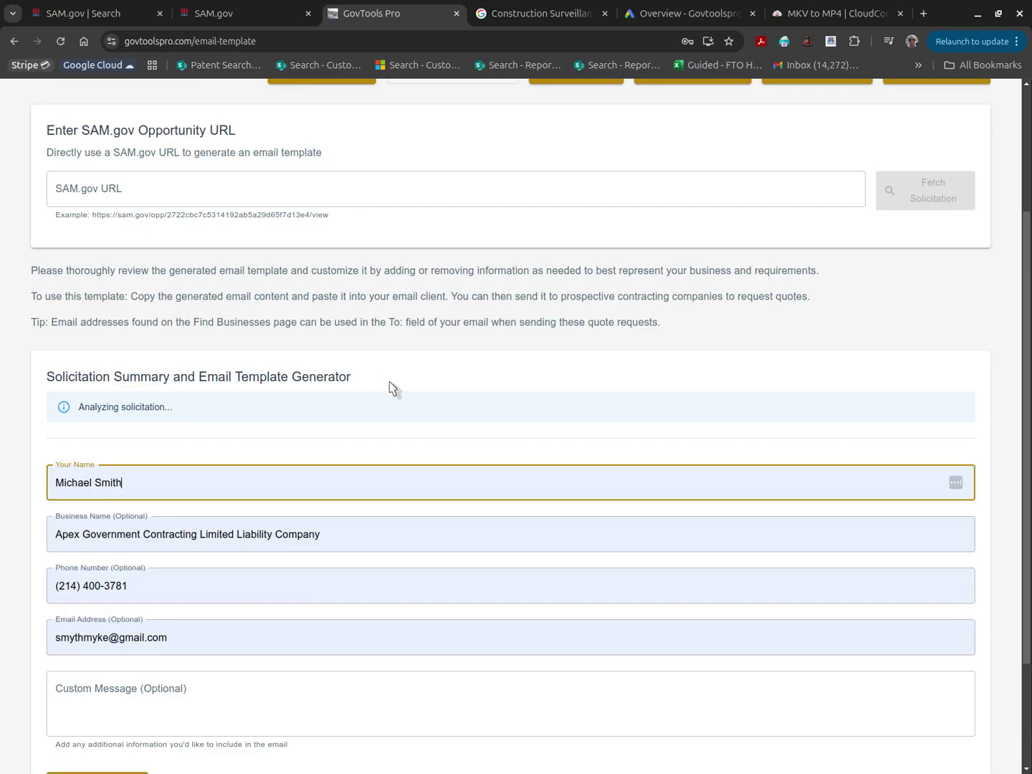
scroll(393, 388, "down", 1)
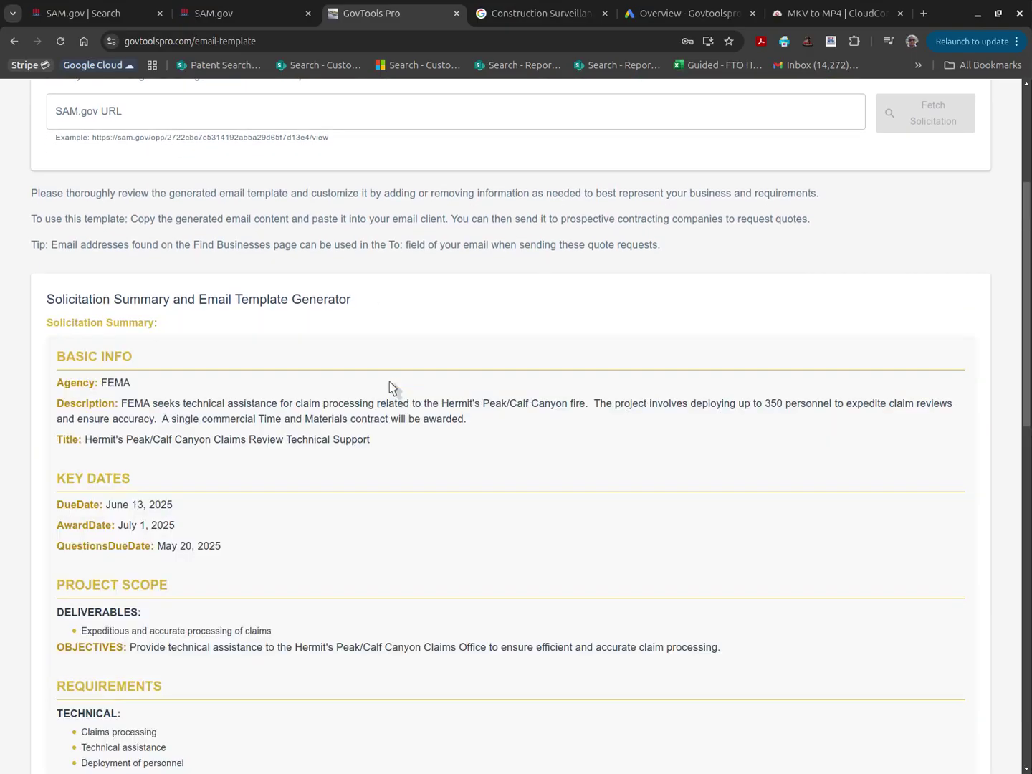
scroll(392, 388, "down", 1)
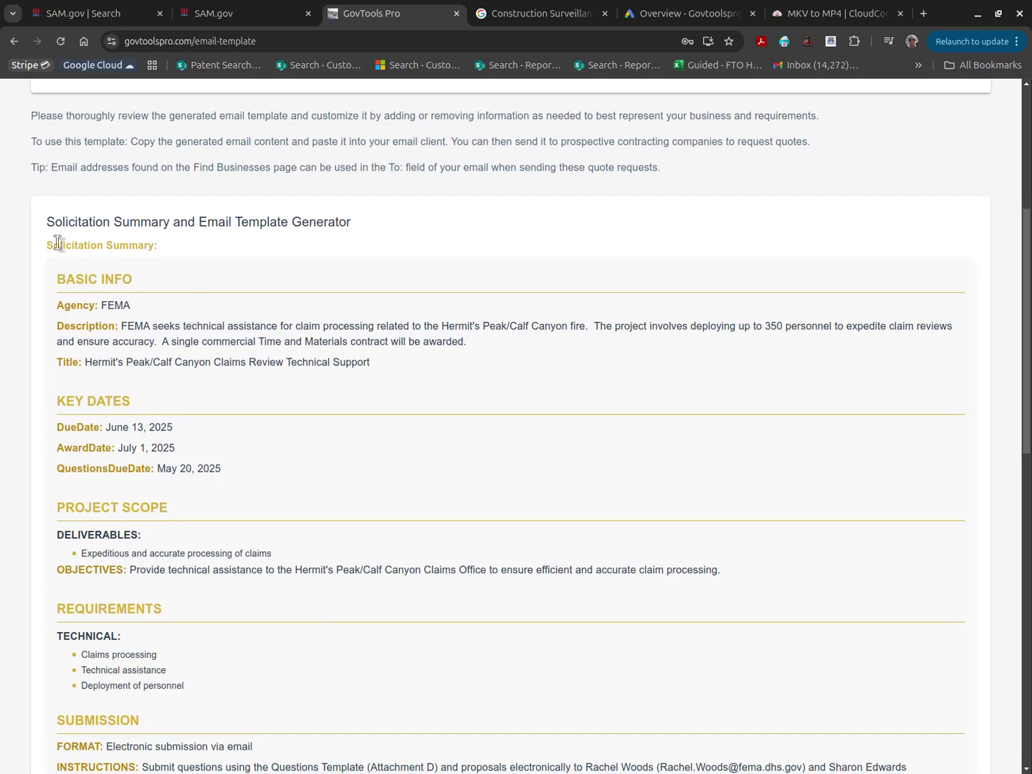
scroll(216, 326, "down", 2)
scroll(197, 243, "down", 7)
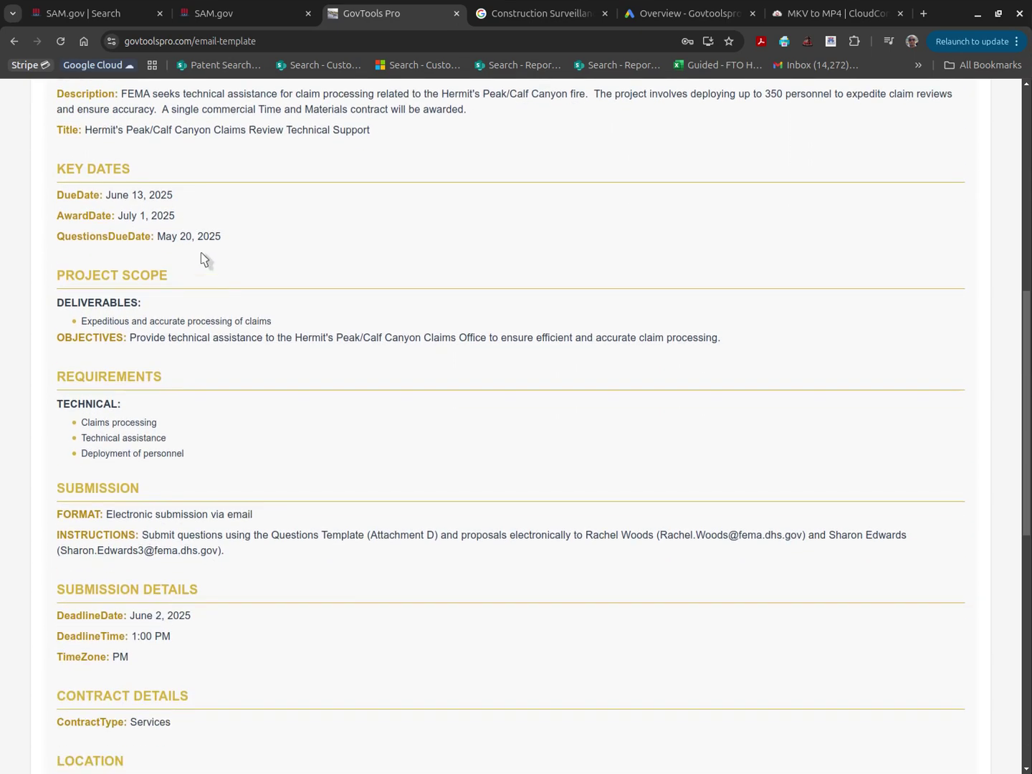
scroll(192, 249, "down", 3)
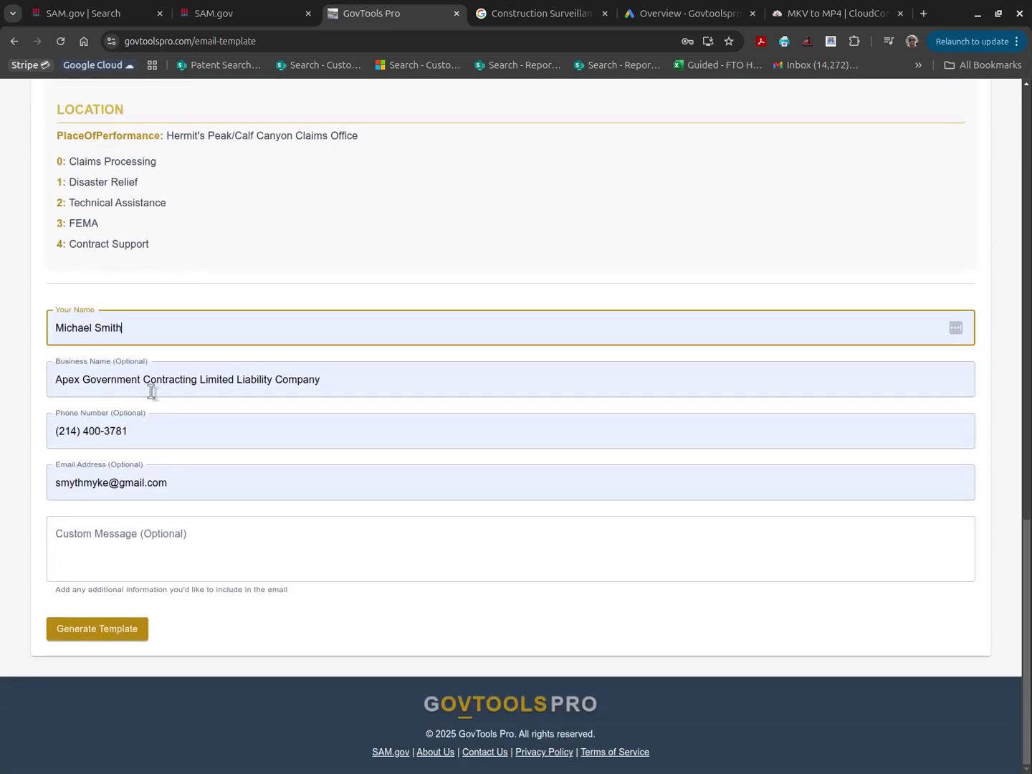
left_click(118, 633)
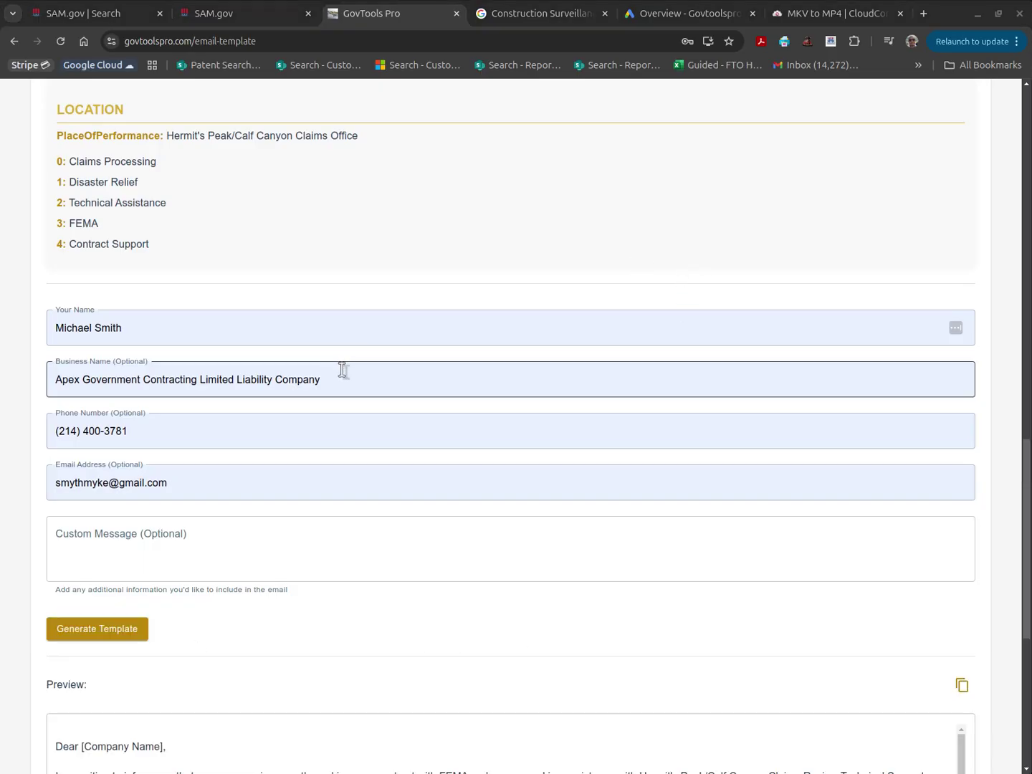
Review the generated quote-request email in the Preview box and copy its text to the clipboard
scroll(357, 373, "down", 4)
scroll(397, 403, "down", 2)
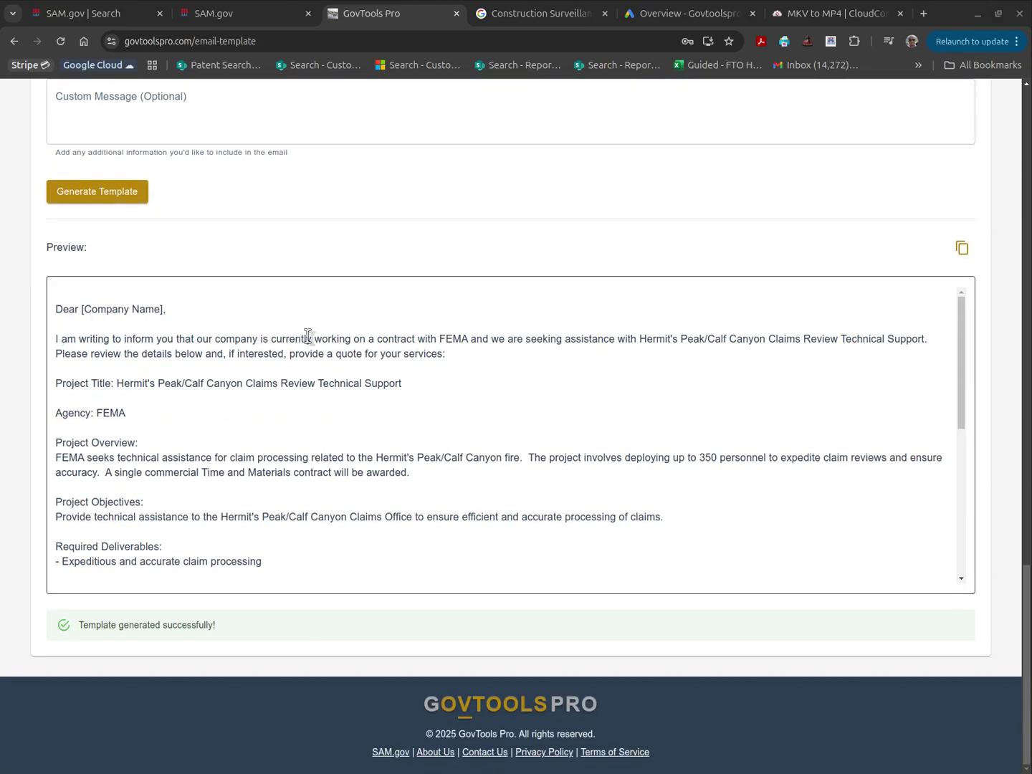
scroll(364, 366, "down", 1)
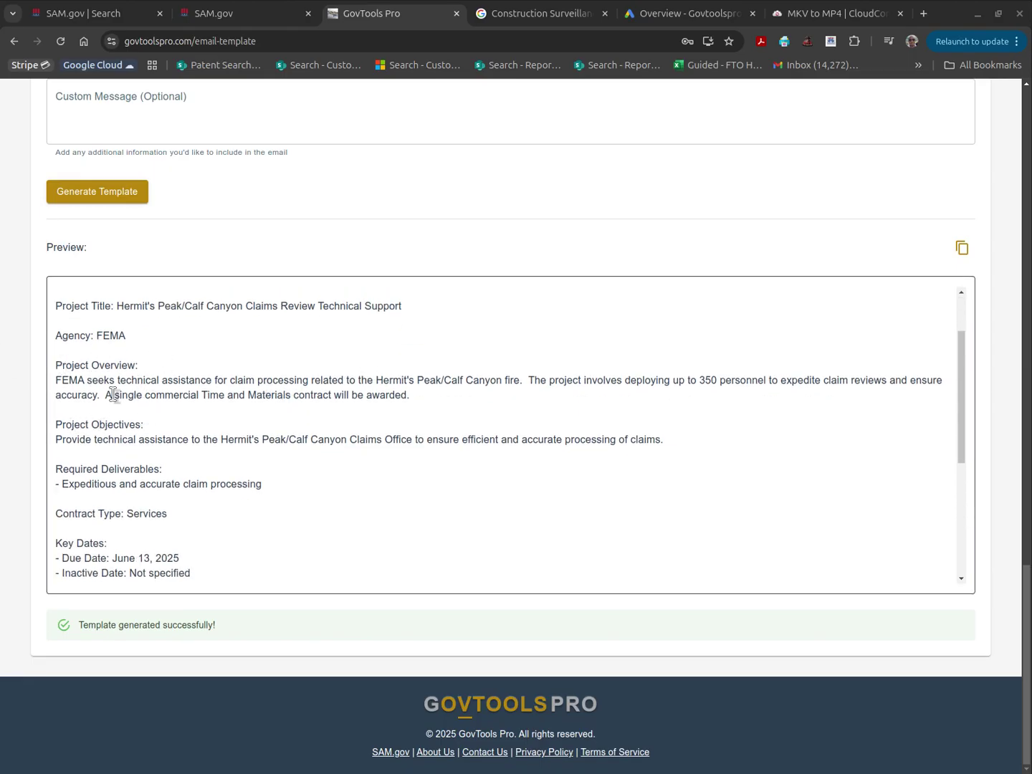
scroll(243, 466, "down", 1)
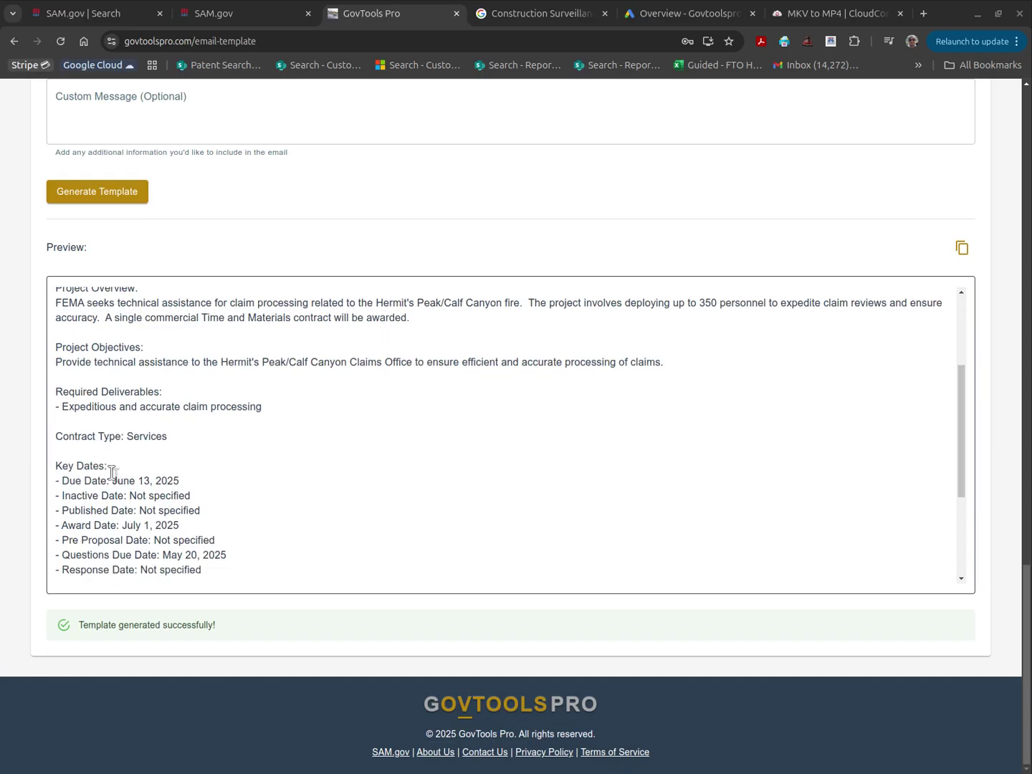
scroll(254, 454, "down", 2)
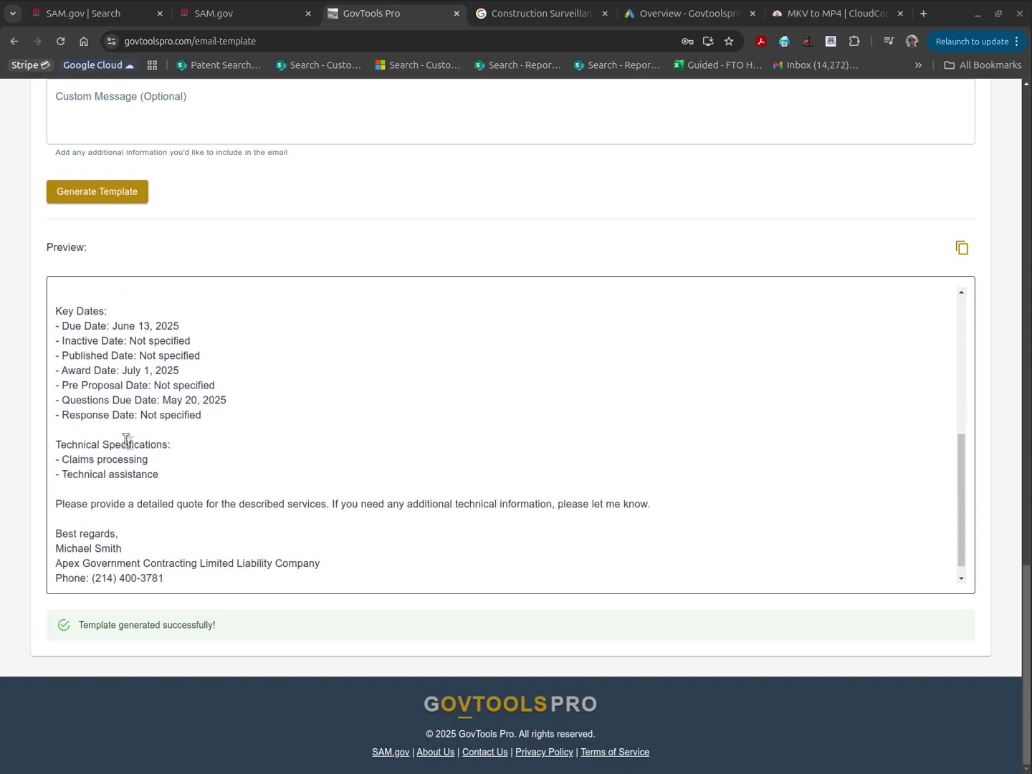
scroll(334, 428, "down", 1)
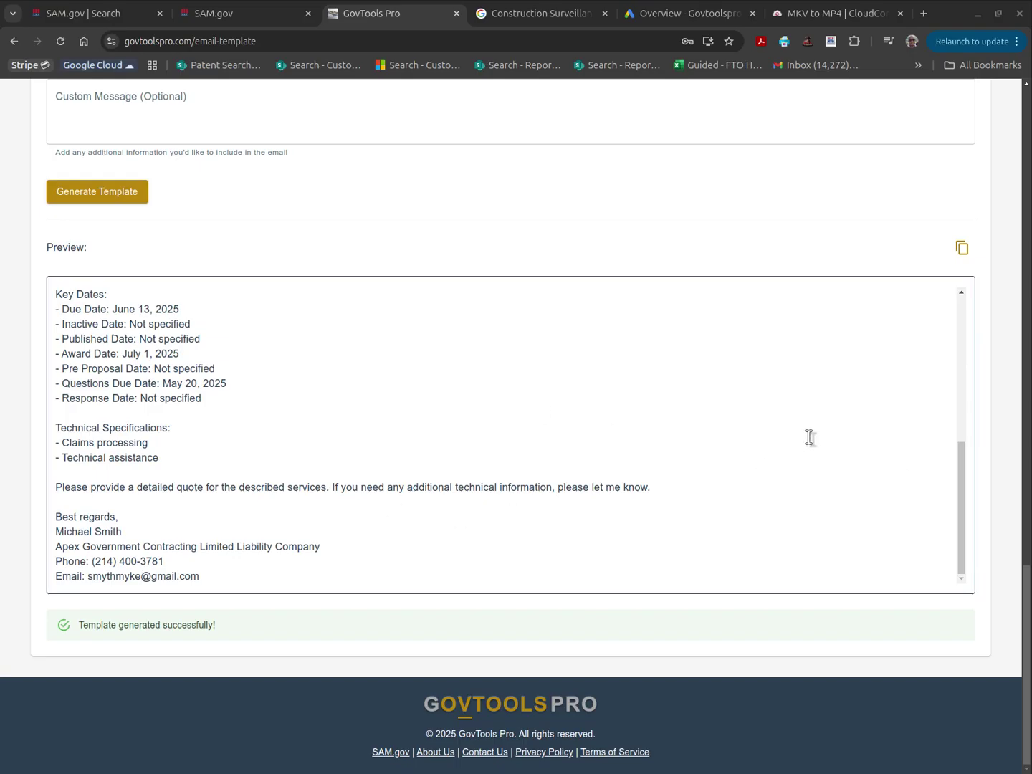
scroll(858, 466, "up", 3)
scroll(858, 466, "up", 2)
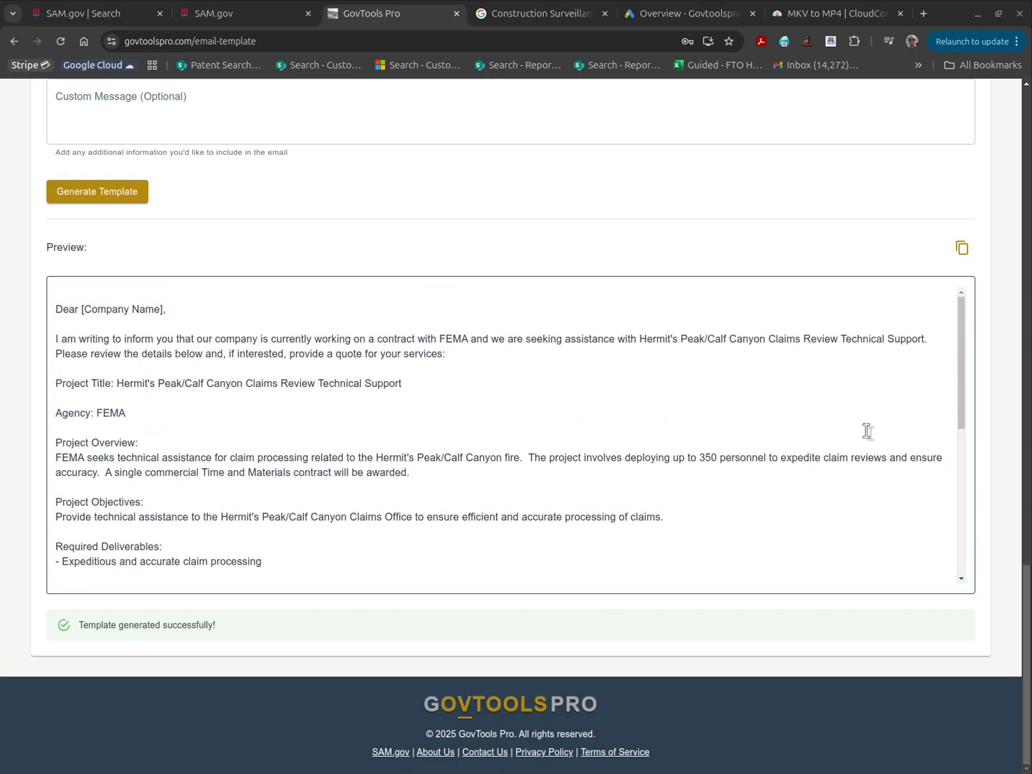
left_click(963, 251)
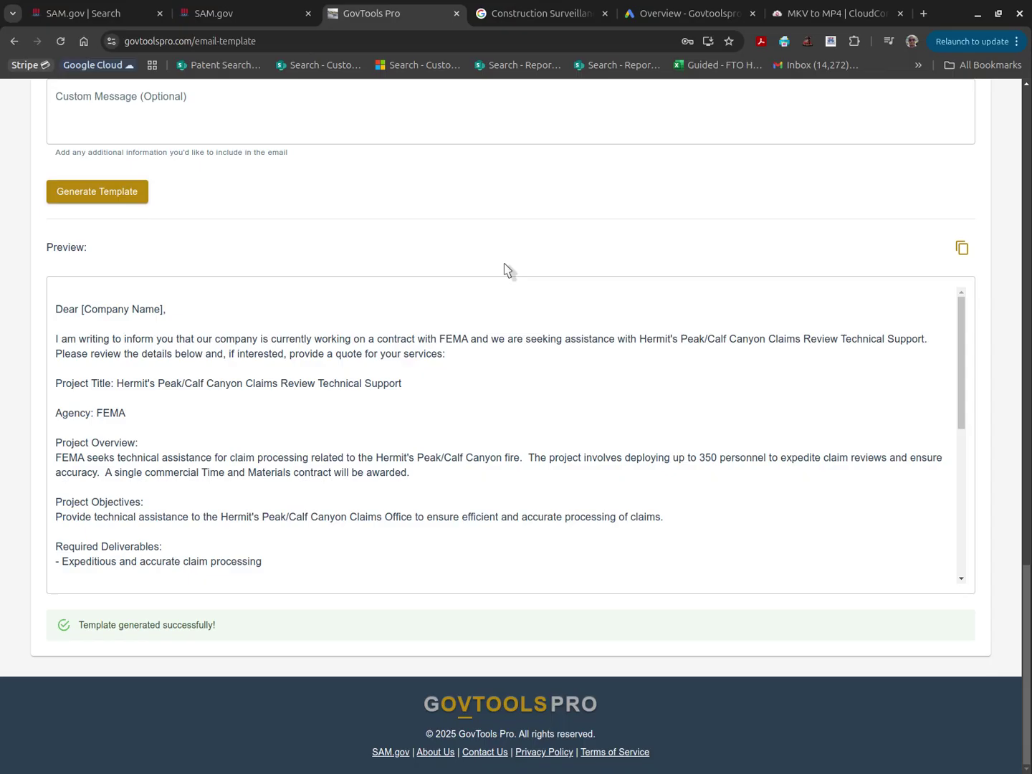
scroll(504, 269, "up", 6)
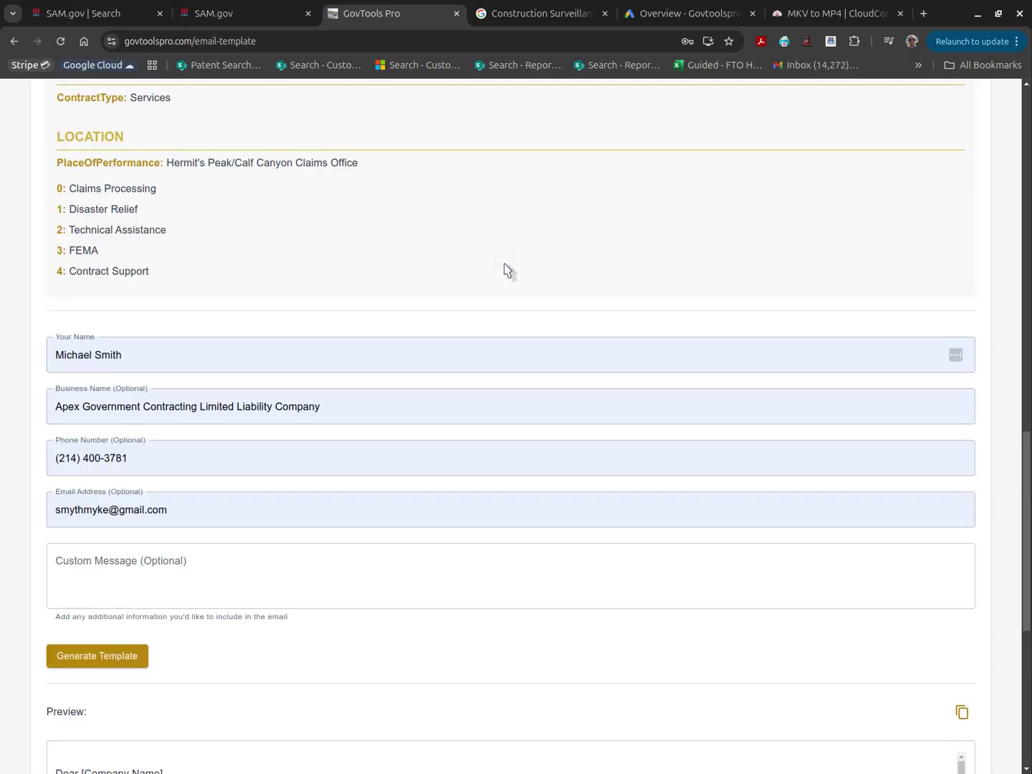
scroll(504, 269, "up", 15)
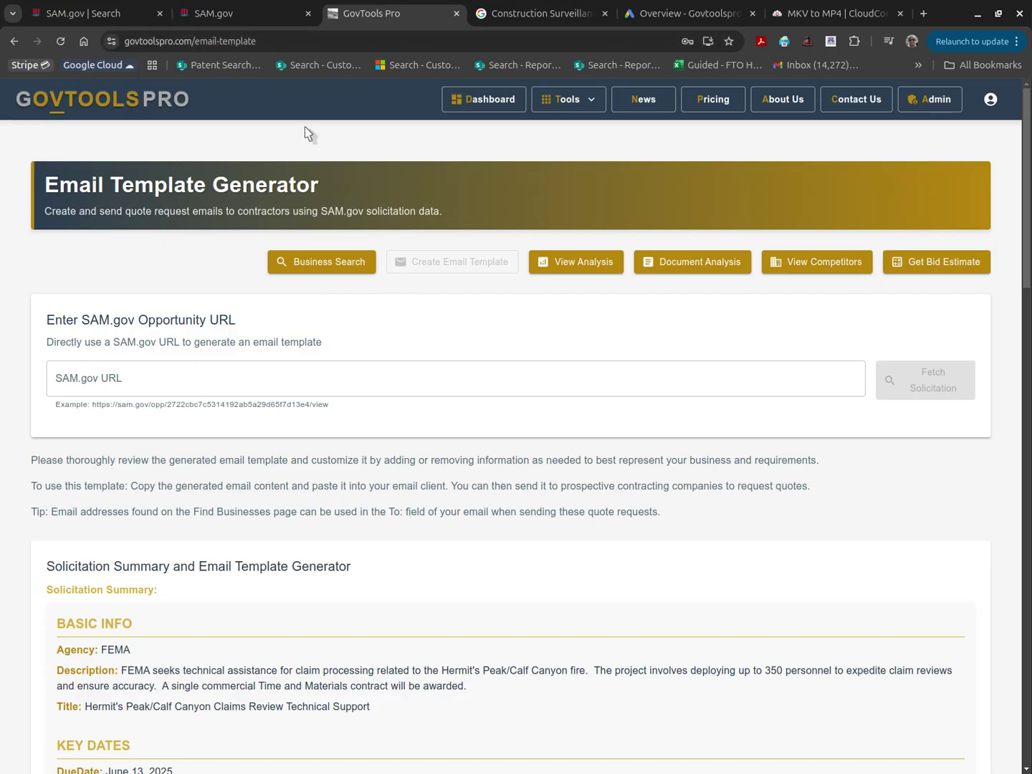
Go back to the GovTools Pro dashboard via the logo and open the account options list
left_click(143, 114)
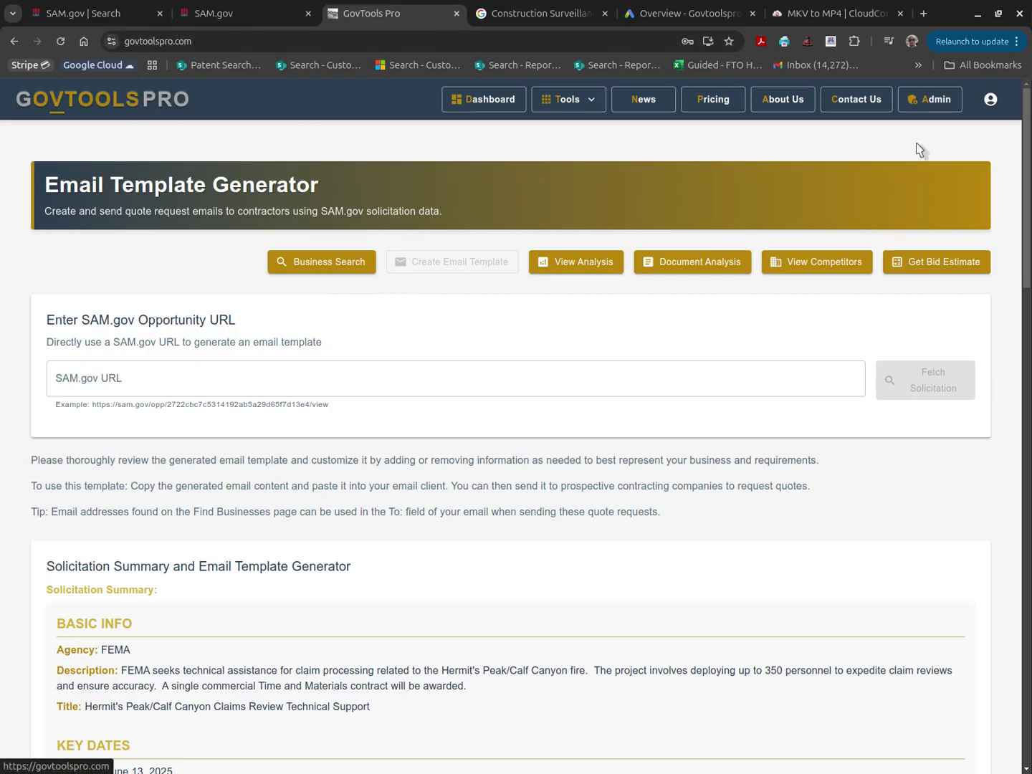
left_click(990, 100)
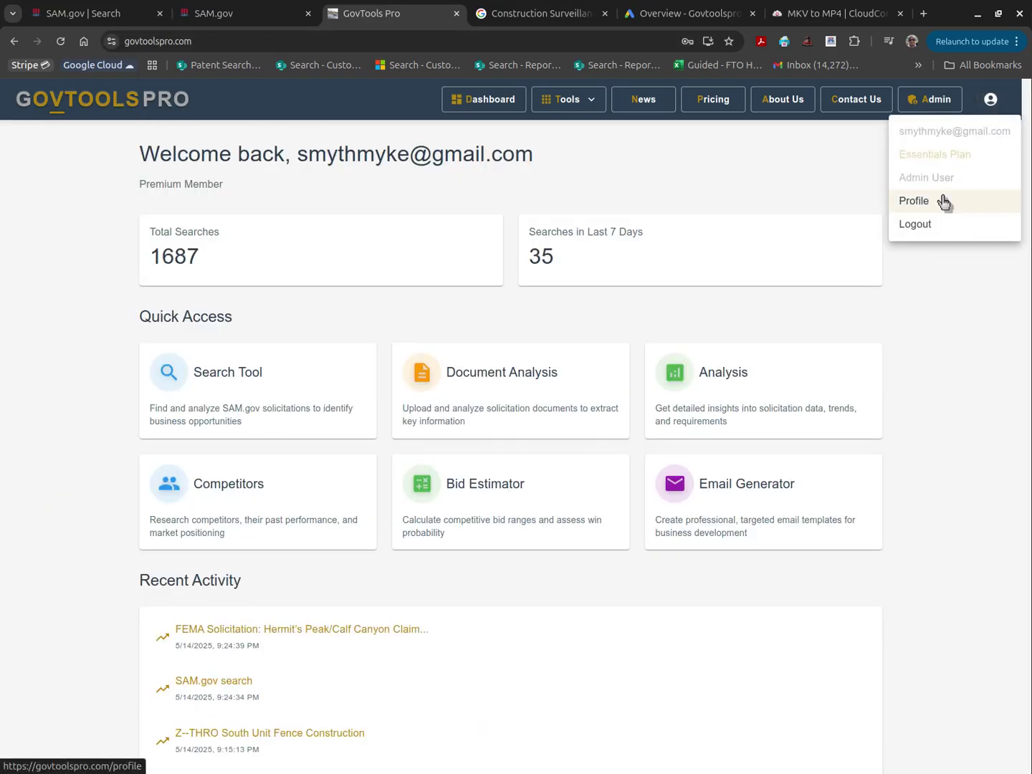